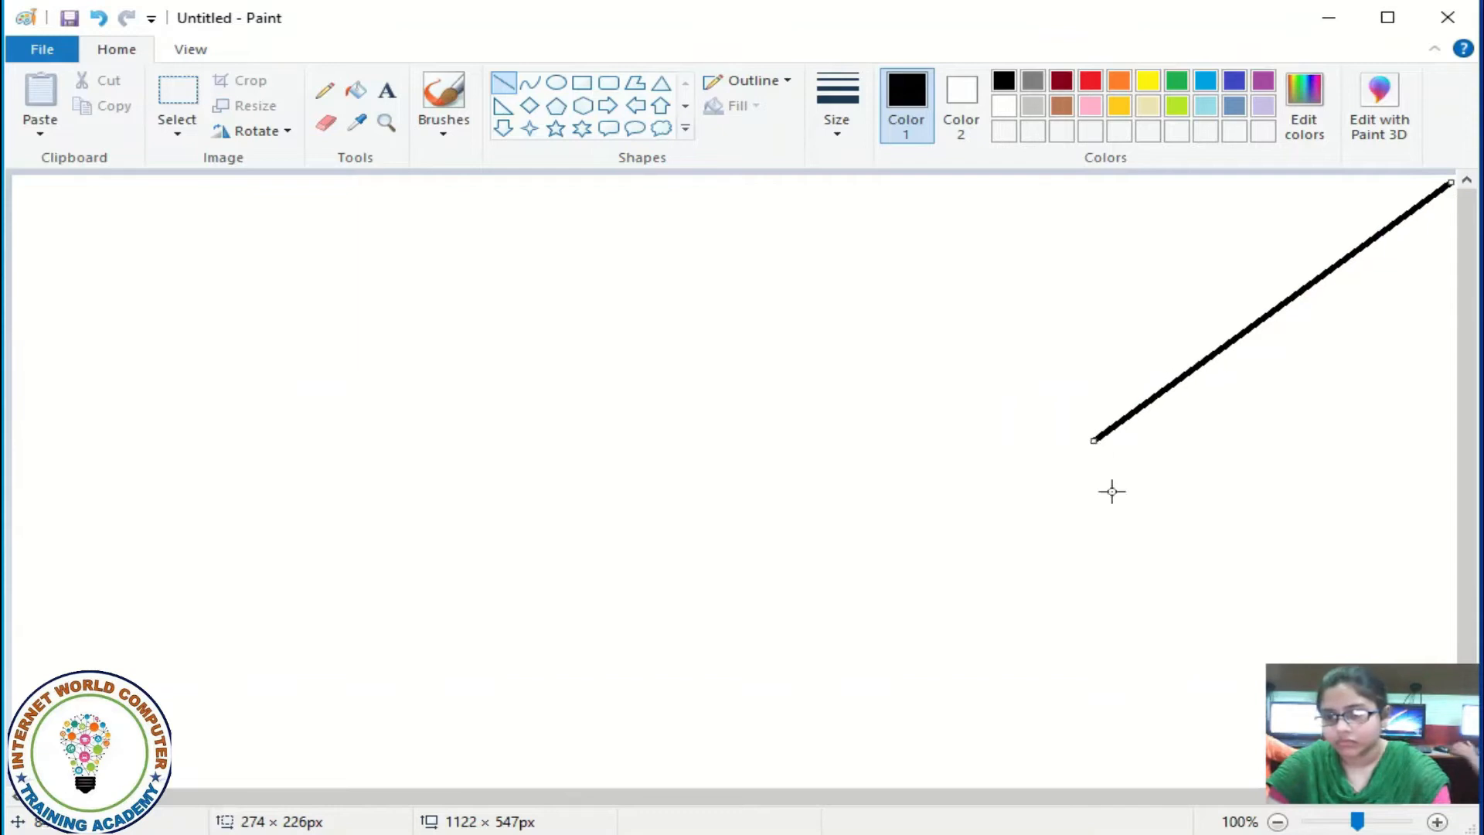
# Draw a black rectangular frame around the whole visible canvas, replacing the first frame attempt that was too short.
pyautogui.click(582, 83)
pyautogui.moveTo(15, 187); pyautogui.dragTo(1435, 580)
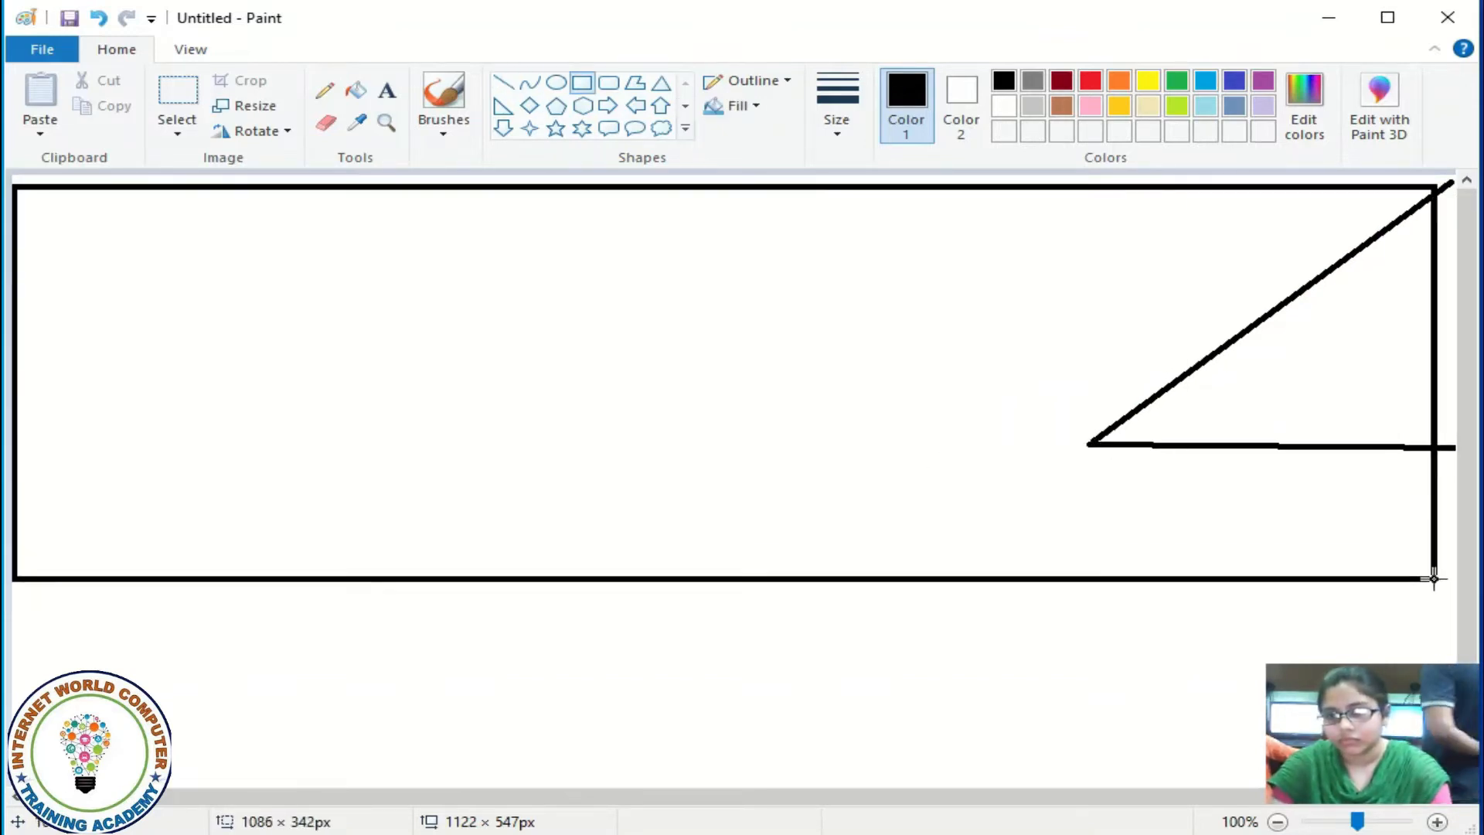
pyautogui.hotkey('ctrl', 'z')
pyautogui.moveTo(14, 189)
pyautogui.mouseDown()
pyautogui.moveTo(225, 428)
pyautogui.moveTo(1478, 797)
pyautogui.mouseUp()
# Draw the large hut's left wall edge under the roof and a straight base line running from its foot.
pyautogui.moveTo(1187, 499)
pyautogui.mouseDown()
pyautogui.moveTo(1213, 597)
pyautogui.moveTo(1199, 755)
pyautogui.mouseUp()
pyautogui.click(503, 83)
pyautogui.moveTo(1198, 675); pyautogui.dragTo(1449, 675)
# Outline the large hut's porch platform with a slanted back edge, a straight front edge and a vertical left side, erasing stray marks.
pyautogui.click(325, 122)
pyautogui.moveTo(1201, 756)
pyautogui.mouseDown()
pyautogui.moveTo(1201, 716)
pyautogui.moveTo(944, 726)
pyautogui.moveTo(944, 710)
pyautogui.mouseUp()
pyautogui.click(503, 82)
pyautogui.moveTo(944, 711)
pyautogui.mouseDown()
pyautogui.moveTo(937, 783)
pyautogui.moveTo(1251, 721)
pyautogui.moveTo(1454, 726)
pyautogui.mouseUp()
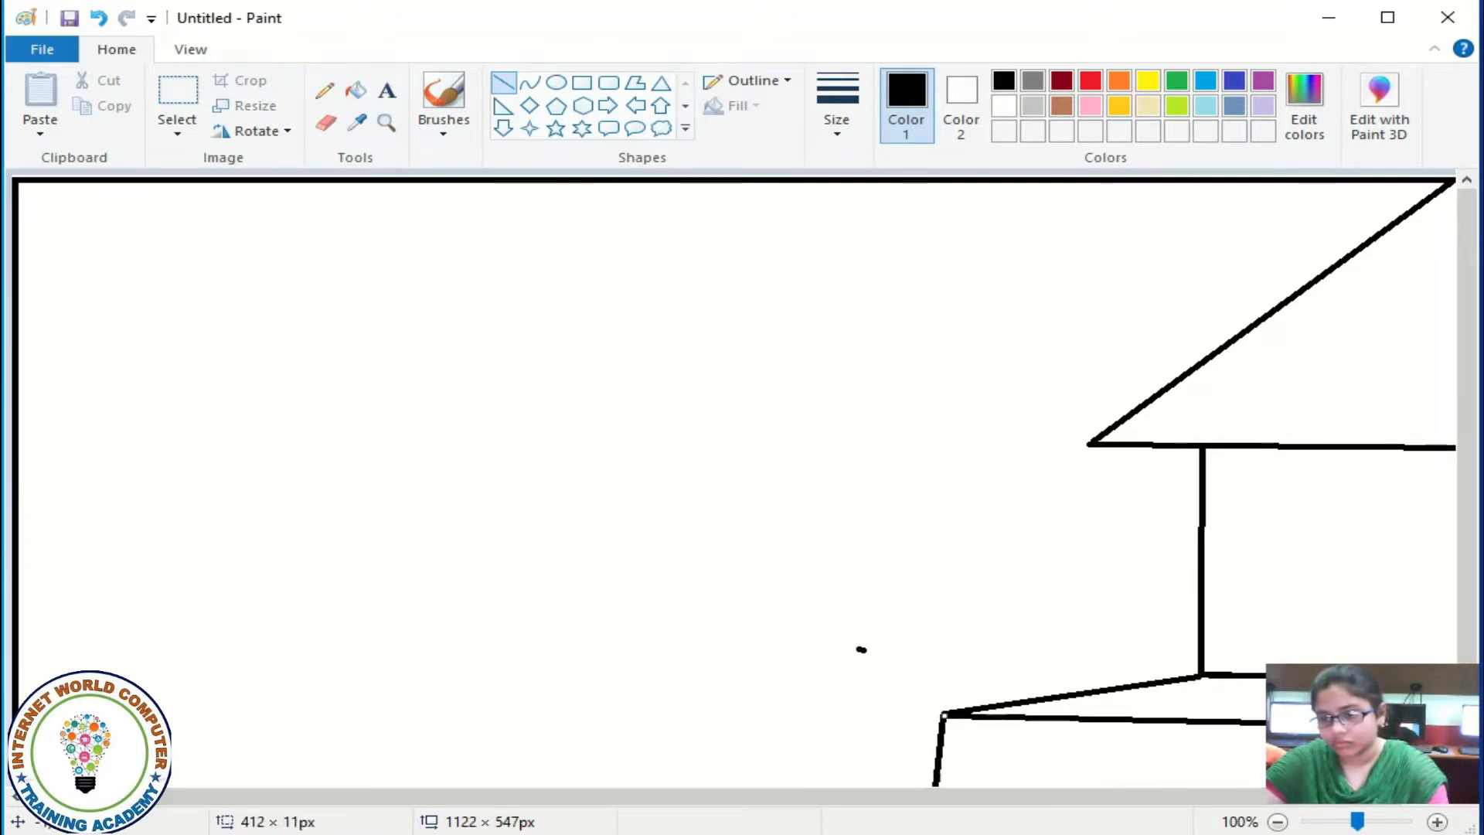
pyautogui.click(326, 122)
pyautogui.click(503, 83)
pyautogui.moveTo(943, 713); pyautogui.dragTo(943, 804)
# Draw the vertical corner line of the large hut's wall and a small rectangular window on that wall.
pyautogui.moveTo(1335, 447); pyautogui.dragTo(1335, 703)
pyautogui.click(582, 83)
pyautogui.moveTo(1232, 480); pyautogui.dragTo(1308, 540)
# Draw a narrow porch pillar from the large hut's eave to the platform, with short cross marks as bamboo joints.
pyautogui.moveTo(1107, 445); pyautogui.dragTo(1122, 707)
pyautogui.click(944, 570)
pyautogui.click(325, 90)
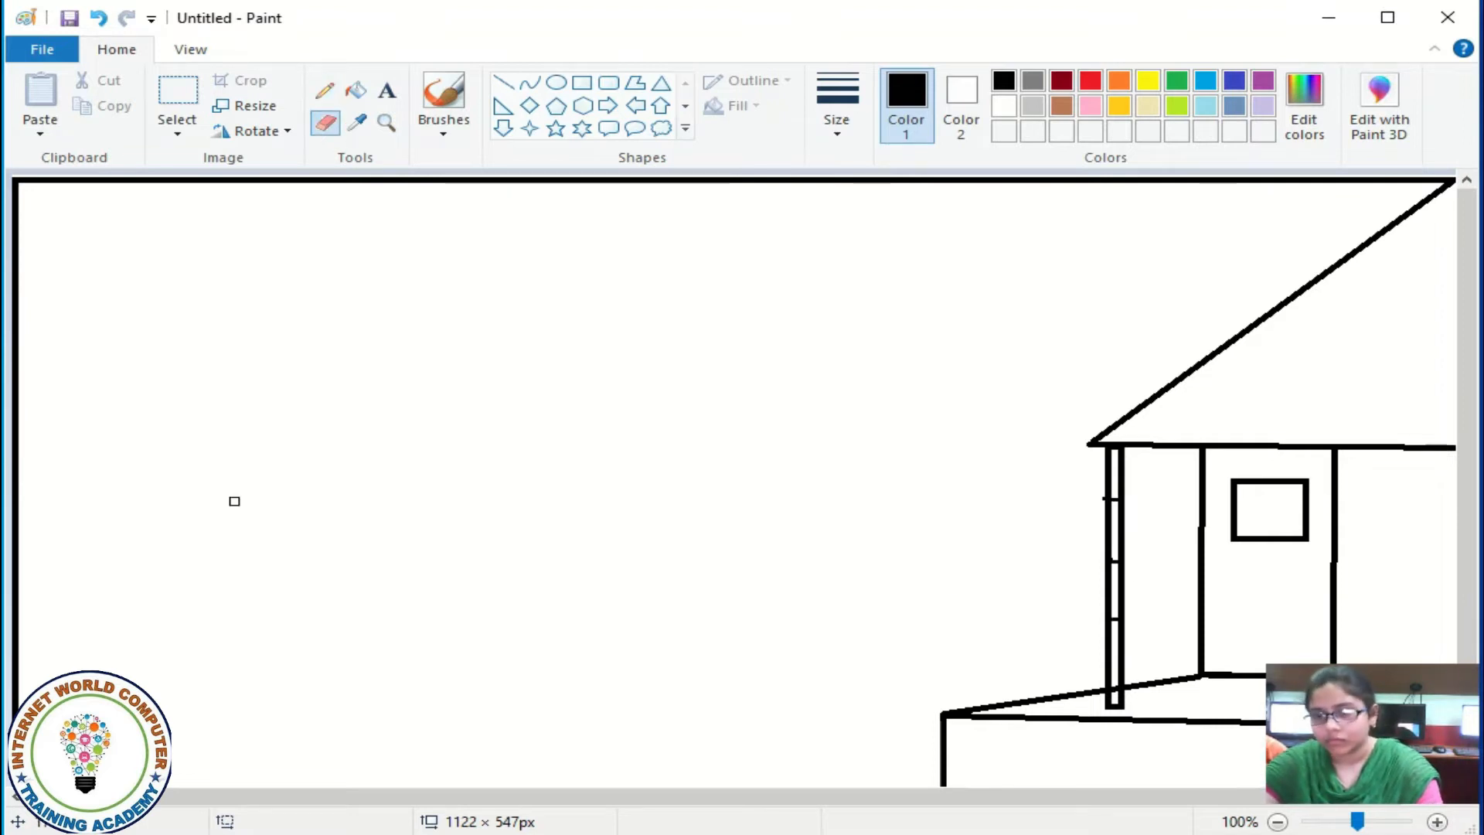
# Pencil a horizon line from the frame's left side to the large roof, and erase a gap in it near the left.
pyautogui.moveTo(17, 393); pyautogui.dragTo(1167, 384)
pyautogui.click(326, 122)
pyautogui.moveTo(301, 393)
pyautogui.mouseDown()
pyautogui.moveTo(431, 367)
pyautogui.moveTo(1142, 384)
pyautogui.mouseUp()
pyautogui.click(324, 90)
pyautogui.moveTo(299, 391)
pyautogui.mouseDown()
pyautogui.moveTo(842, 374)
pyautogui.moveTo(1167, 384)
pyautogui.mouseUp()
pyautogui.click(325, 122)
pyautogui.moveTo(87, 393); pyautogui.dragTo(305, 393)
# Pencil the outline of a tree in the horizon gap, with its left trunk side and spreading upper branches.
pyautogui.click(325, 90)
pyautogui.moveTo(78, 272); pyautogui.dragTo(153, 479)
pyautogui.moveTo(77, 271)
pyautogui.mouseDown()
pyautogui.moveTo(142, 304)
pyautogui.moveTo(215, 429)
pyautogui.moveTo(381, 259)
pyautogui.moveTo(400, 262)
pyautogui.moveTo(242, 458)
pyautogui.moveTo(248, 539)
pyautogui.moveTo(515, 344)
pyautogui.moveTo(383, 446)
pyautogui.moveTo(336, 504)
pyautogui.moveTo(469, 422)
pyautogui.moveTo(465, 389)
pyautogui.moveTo(495, 372)
pyautogui.moveTo(312, 510)
pyautogui.mouseUp()
pyautogui.click(325, 122)
pyautogui.click(324, 90)
pyautogui.hotkey('ctrl', 'z')
pyautogui.moveTo(507, 349)
pyautogui.mouseDown()
pyautogui.moveTo(297, 535)
pyautogui.moveTo(504, 357)
pyautogui.mouseUp()
# Complete the tree's lowest branch and right trunk side, and pencil curved tufts at its base.
pyautogui.click(325, 122)
pyautogui.click(326, 91)
pyautogui.moveTo(444, 402)
pyautogui.mouseDown()
pyautogui.moveTo(499, 354)
pyautogui.moveTo(416, 440)
pyautogui.moveTo(309, 501)
pyautogui.moveTo(280, 571)
pyautogui.moveTo(254, 702)
pyautogui.moveTo(287, 787)
pyautogui.mouseUp()
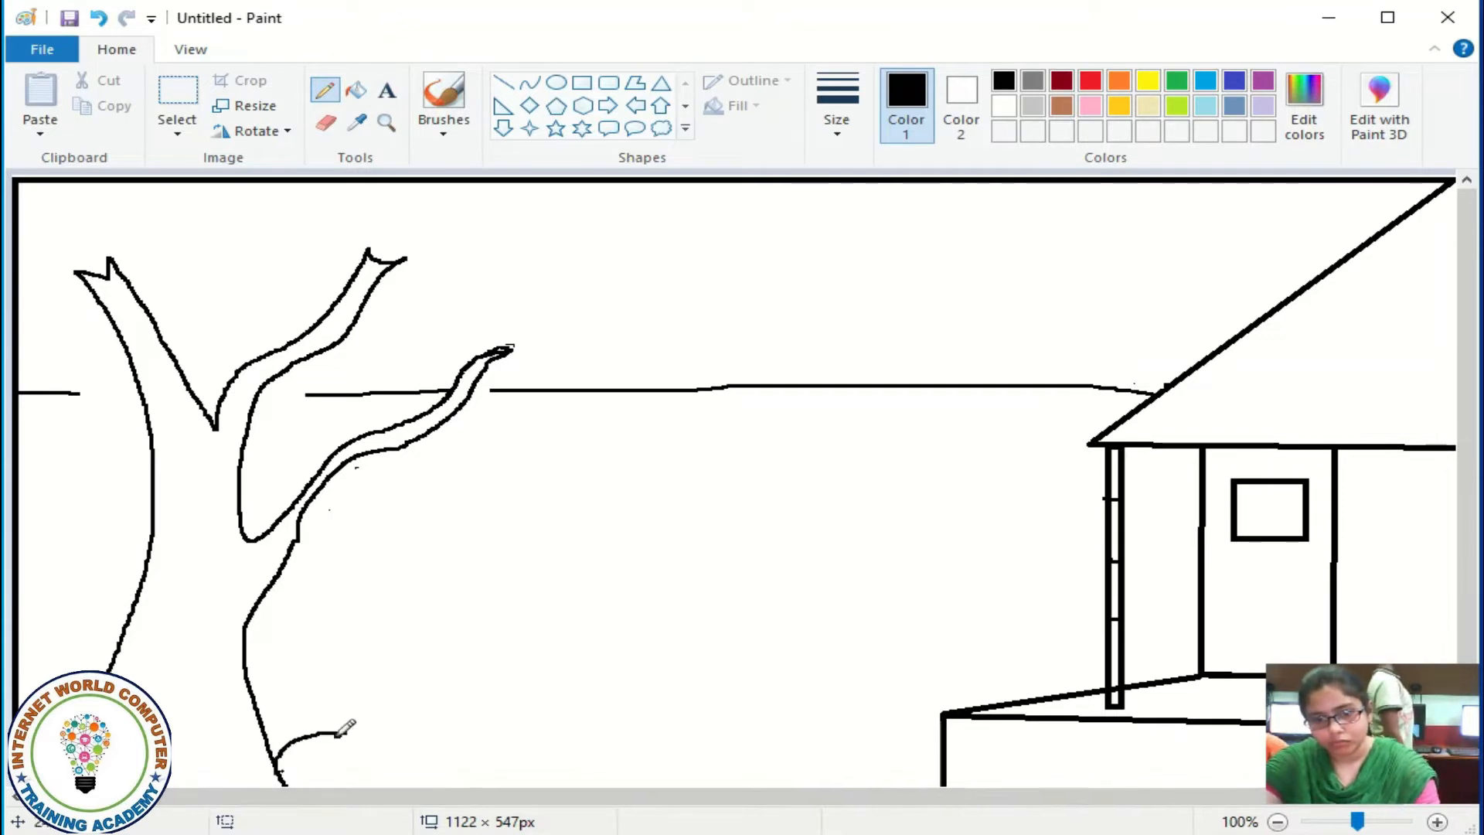
pyautogui.moveTo(362, 755); pyautogui.dragTo(296, 775)
pyautogui.moveTo(378, 775); pyautogui.dragTo(311, 785)
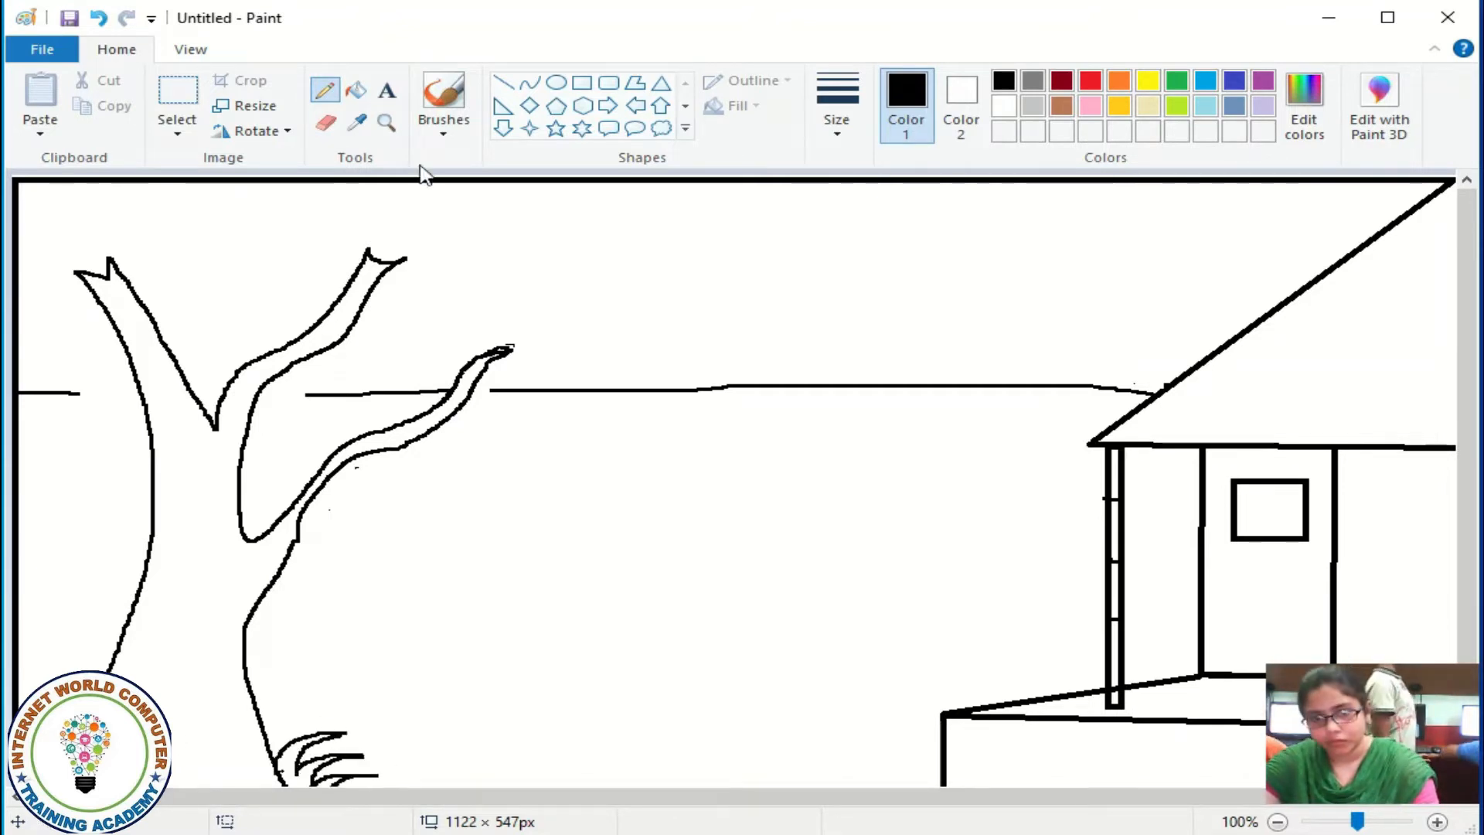
# Erase and redraw the right side of the tree trunk below the lowest branch.
pyautogui.click(326, 122)
pyautogui.moveTo(299, 519); pyautogui.dragTo(261, 606)
pyautogui.click(325, 90)
pyautogui.moveTo(305, 504)
pyautogui.mouseDown()
pyautogui.moveTo(251, 618)
pyautogui.moveTo(278, 785)
pyautogui.mouseUp()
# Erase the tree's lowest branch and redraw it as a smoother branch joined to the trunk.
pyautogui.click(325, 122)
pyautogui.moveTo(263, 571)
pyautogui.mouseDown()
pyautogui.moveTo(361, 467)
pyautogui.moveTo(413, 447)
pyautogui.mouseUp()
pyautogui.click(324, 91)
pyautogui.click(326, 122)
pyautogui.moveTo(233, 522)
pyautogui.mouseDown()
pyautogui.moveTo(300, 541)
pyautogui.moveTo(255, 525)
pyautogui.moveTo(445, 403)
pyautogui.mouseUp()
pyautogui.click(325, 91)
pyautogui.moveTo(248, 572)
pyautogui.mouseDown()
pyautogui.moveTo(232, 581)
pyautogui.moveTo(425, 429)
pyautogui.mouseUp()
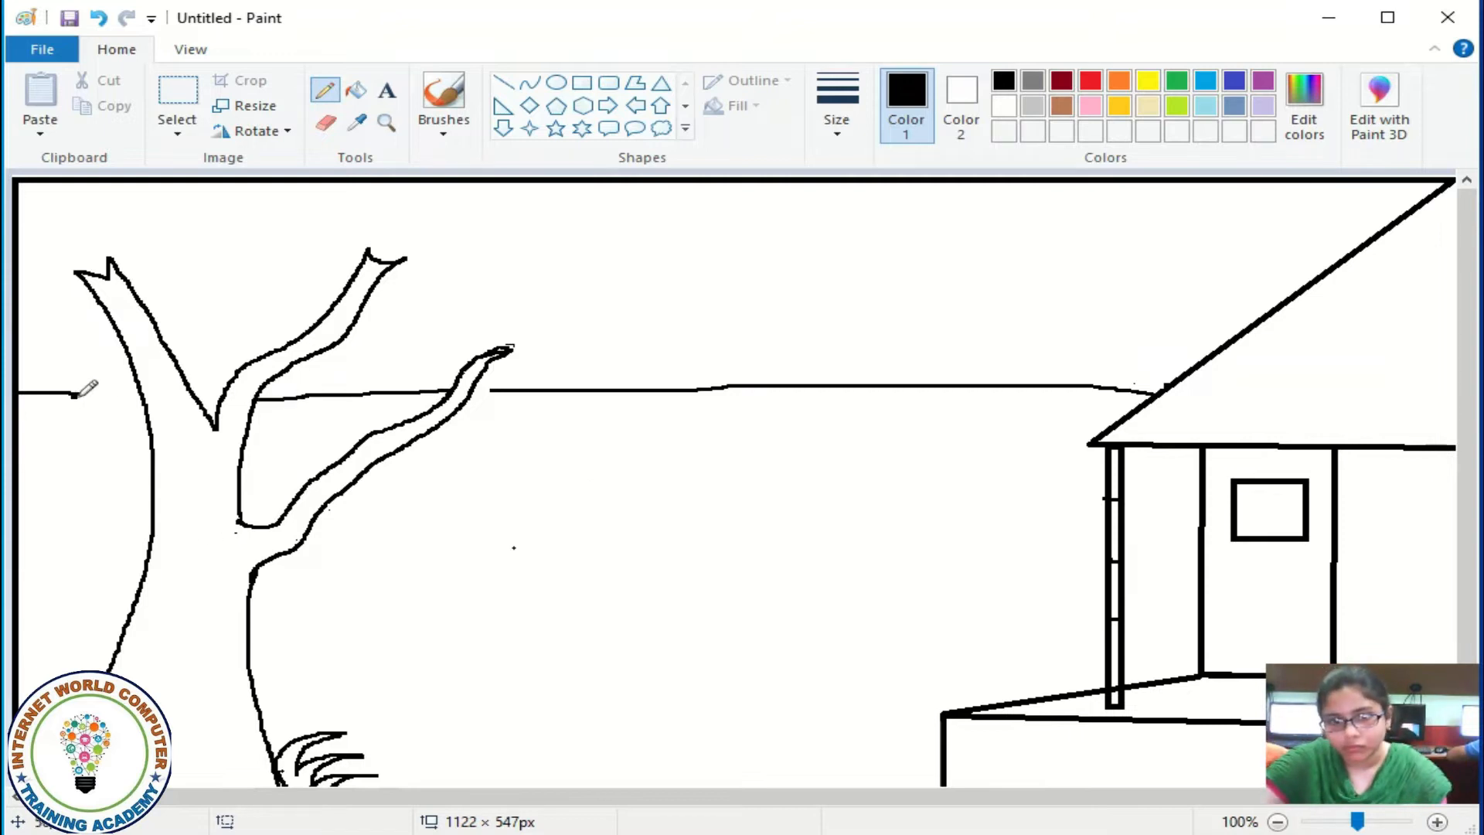
# Pencil a row of bushes along the horizon and a scalloped foliage edge across the top of the tree.
pyautogui.moveTo(139, 352)
pyautogui.mouseDown()
pyautogui.moveTo(266, 336)
pyautogui.moveTo(353, 369)
pyautogui.moveTo(494, 336)
pyautogui.moveTo(653, 370)
pyautogui.moveTo(1069, 303)
pyautogui.moveTo(1238, 331)
pyautogui.mouseUp()
pyautogui.moveTo(17, 250)
pyautogui.mouseDown()
pyautogui.moveTo(415, 249)
pyautogui.moveTo(769, 204)
pyautogui.mouseUp()
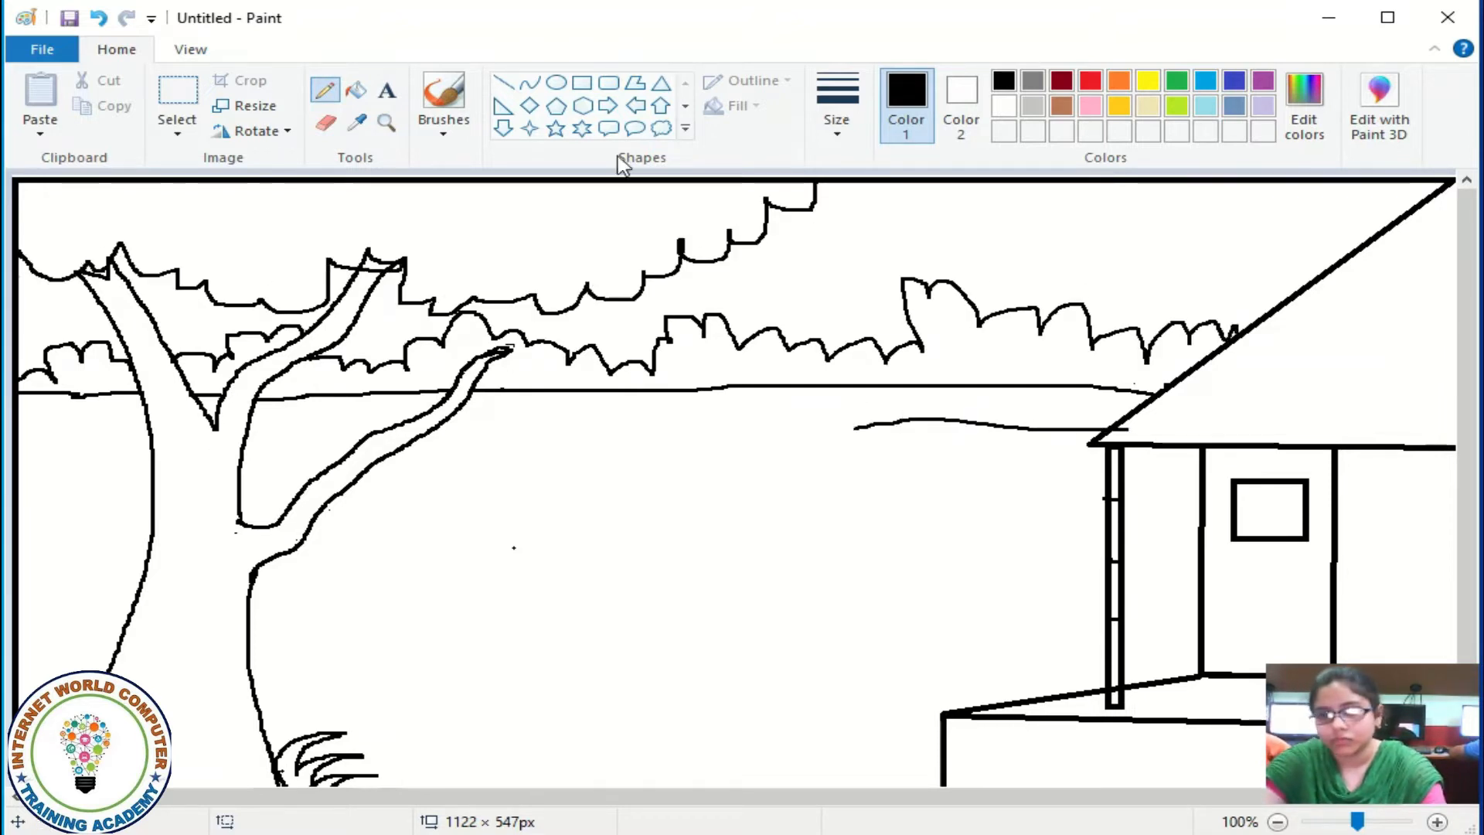
pyautogui.click(325, 122)
pyautogui.click(325, 91)
pyautogui.moveTo(881, 443); pyautogui.dragTo(1110, 431)
pyautogui.click(326, 123)
pyautogui.click(325, 91)
pyautogui.click(325, 123)
pyautogui.moveTo(980, 437); pyautogui.dragTo(1071, 439)
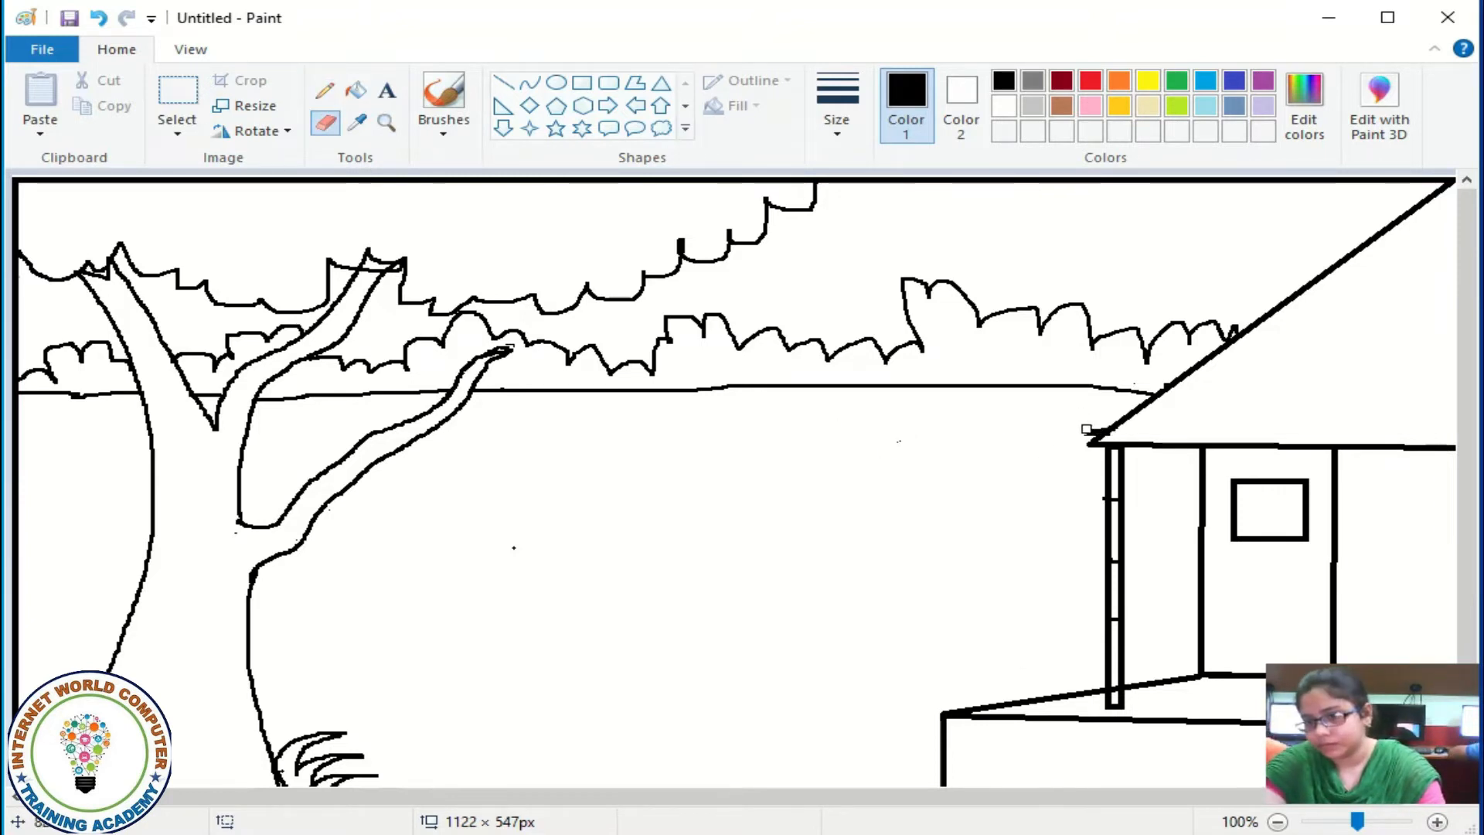
pyautogui.click(326, 91)
pyautogui.moveTo(893, 437); pyautogui.dragTo(1116, 424)
pyautogui.moveTo(864, 438)
pyautogui.mouseDown()
pyautogui.moveTo(749, 577)
pyautogui.moveTo(861, 436)
pyautogui.moveTo(1115, 430)
pyautogui.mouseUp()
pyautogui.click(325, 123)
# Draw a small hut's roof beside the large hut with straight ridge, slanted left and eave lines, erasing stray marks.
pyautogui.click(507, 82)
pyautogui.moveTo(862, 425); pyautogui.dragTo(736, 534)
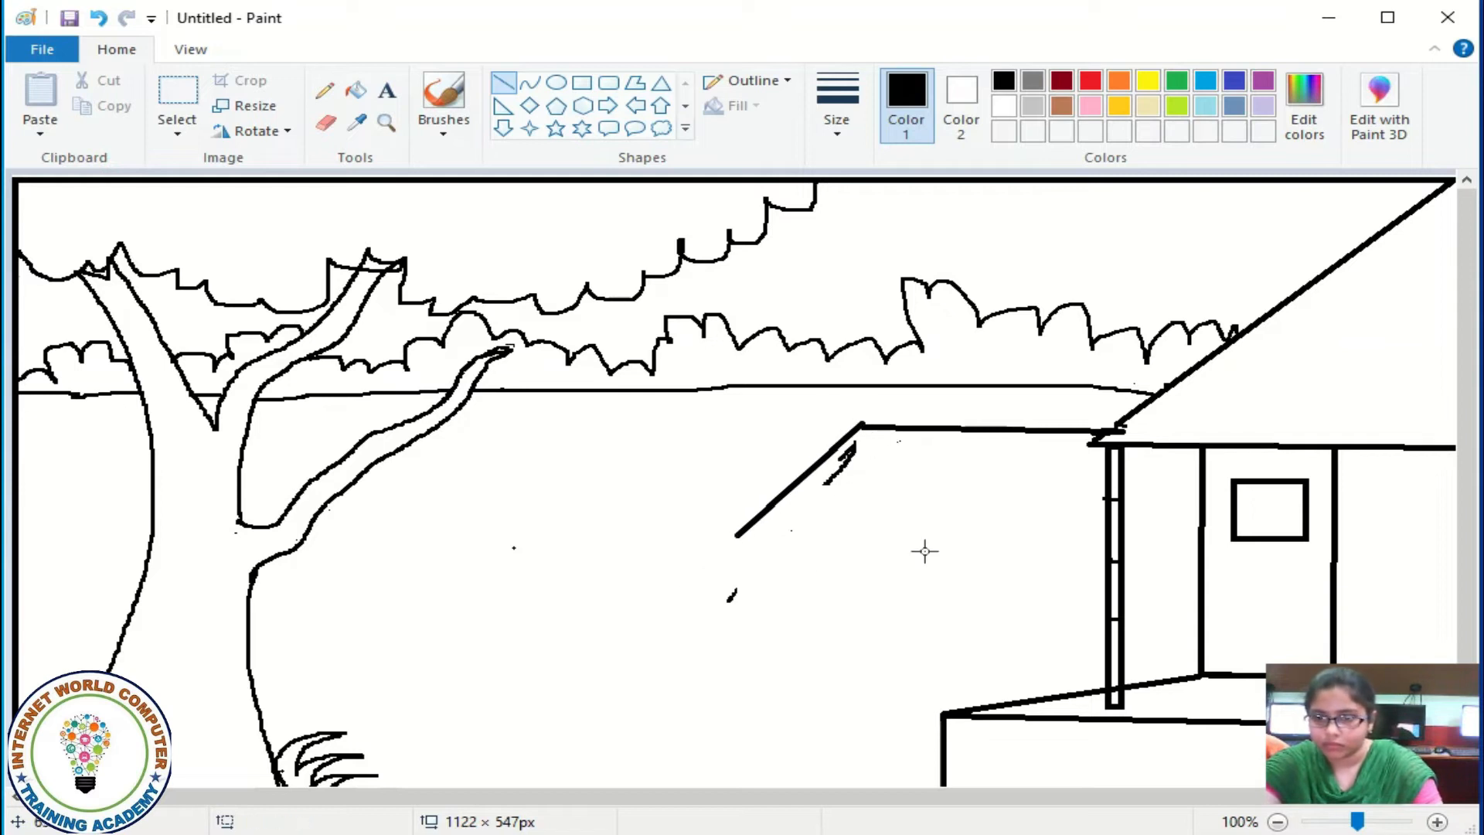
pyautogui.click(326, 122)
pyautogui.click(325, 90)
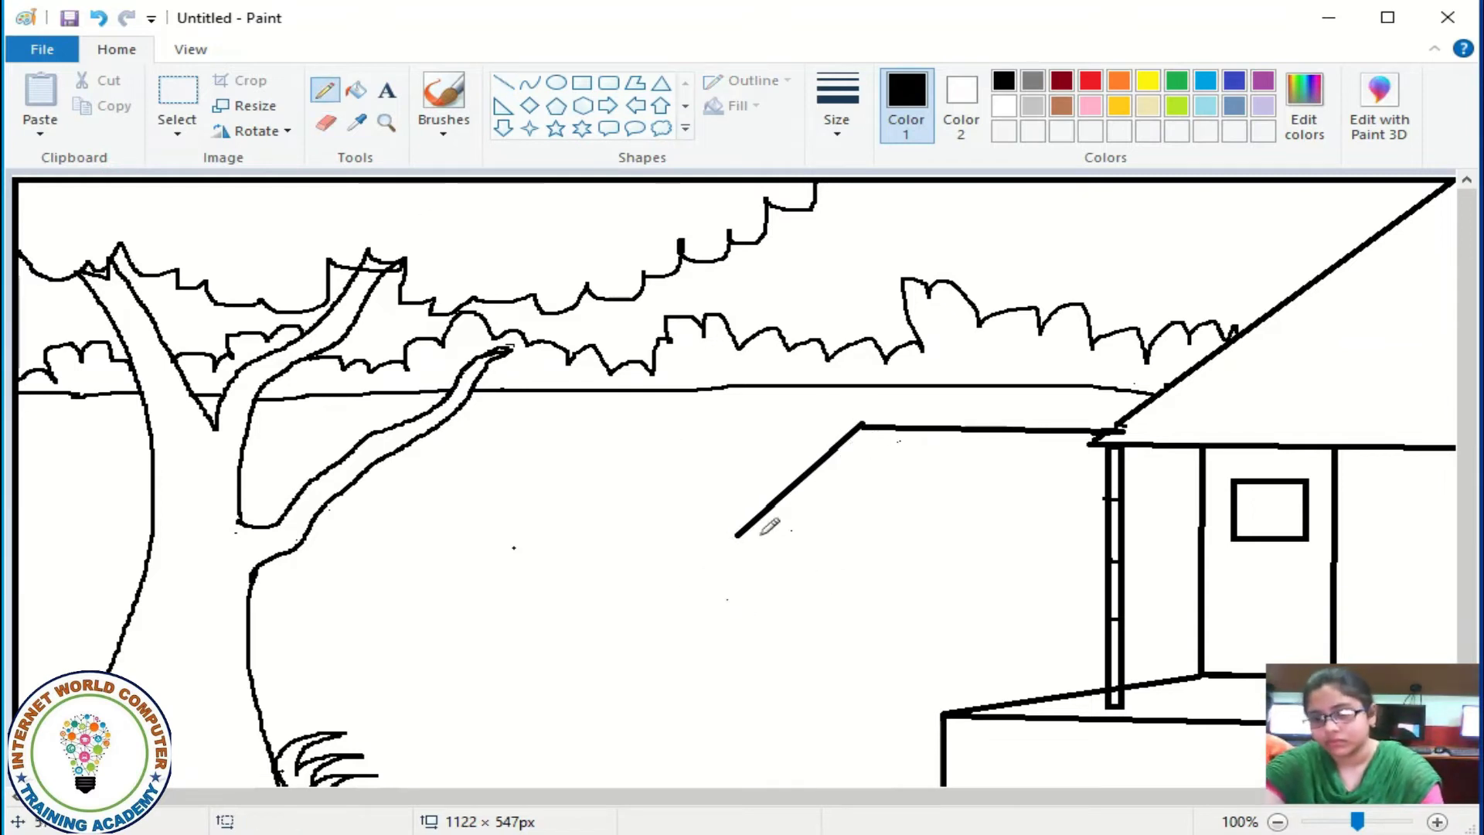
pyautogui.click(503, 83)
pyautogui.moveTo(736, 535); pyautogui.dragTo(1203, 536)
# Shorten the small roof with a new slanted left edge, erase the part beyond it and repair the broken lines.
pyautogui.moveTo(937, 425); pyautogui.dragTo(848, 536)
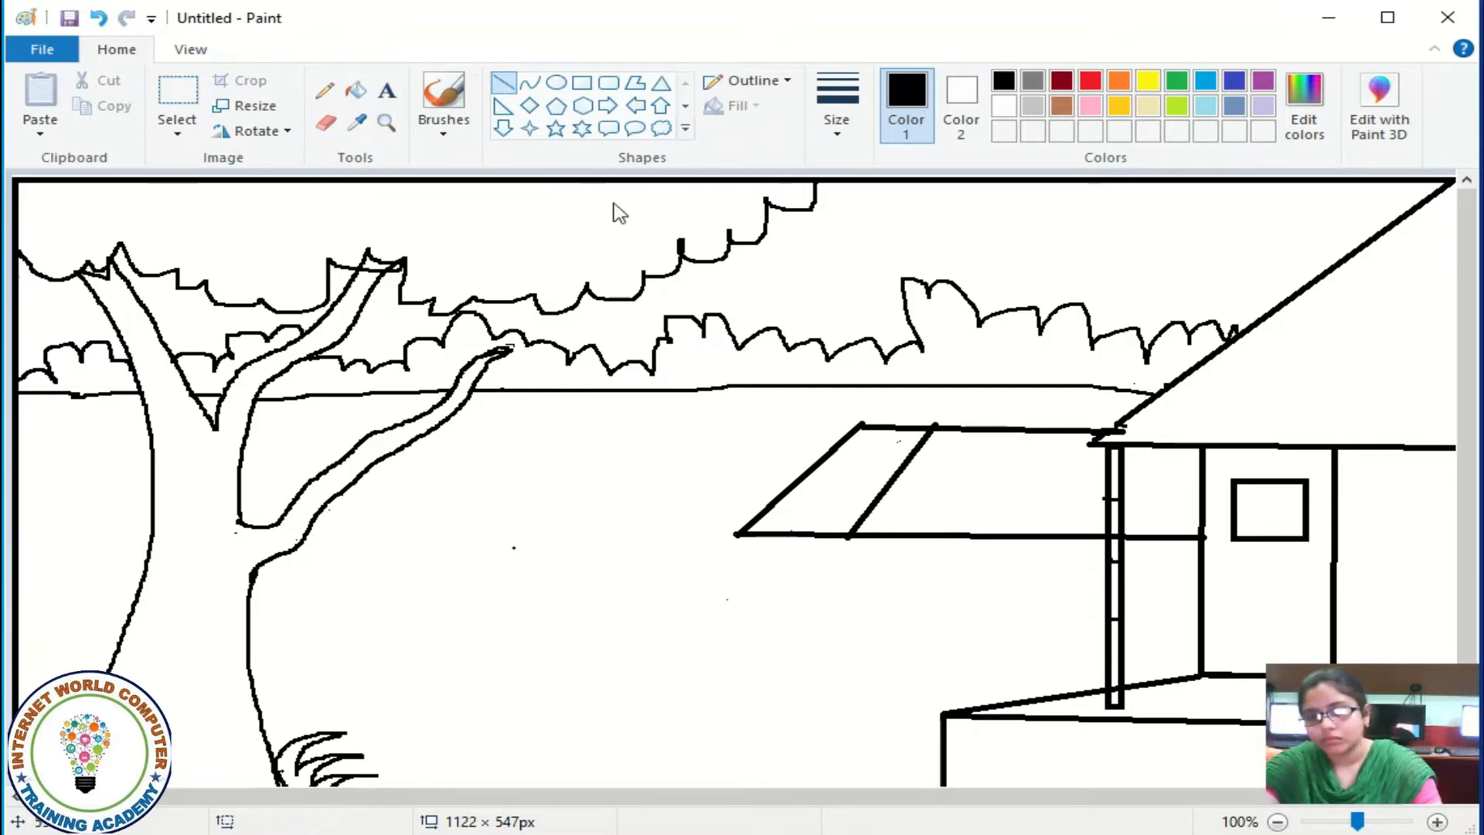
pyautogui.click(326, 122)
pyautogui.moveTo(879, 385); pyautogui.dragTo(744, 519)
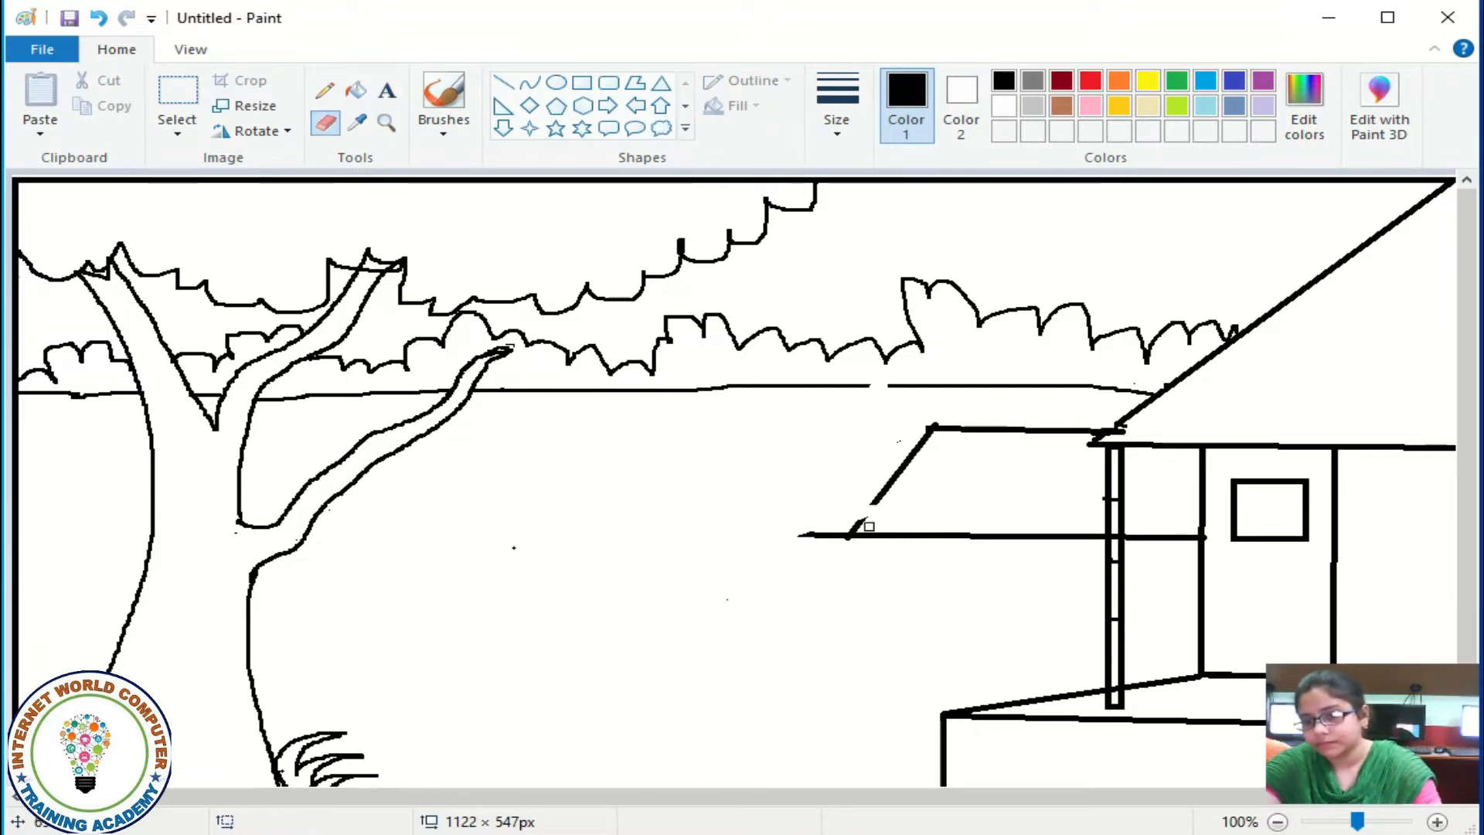
pyautogui.click(503, 82)
pyautogui.moveTo(871, 504); pyautogui.dragTo(850, 534)
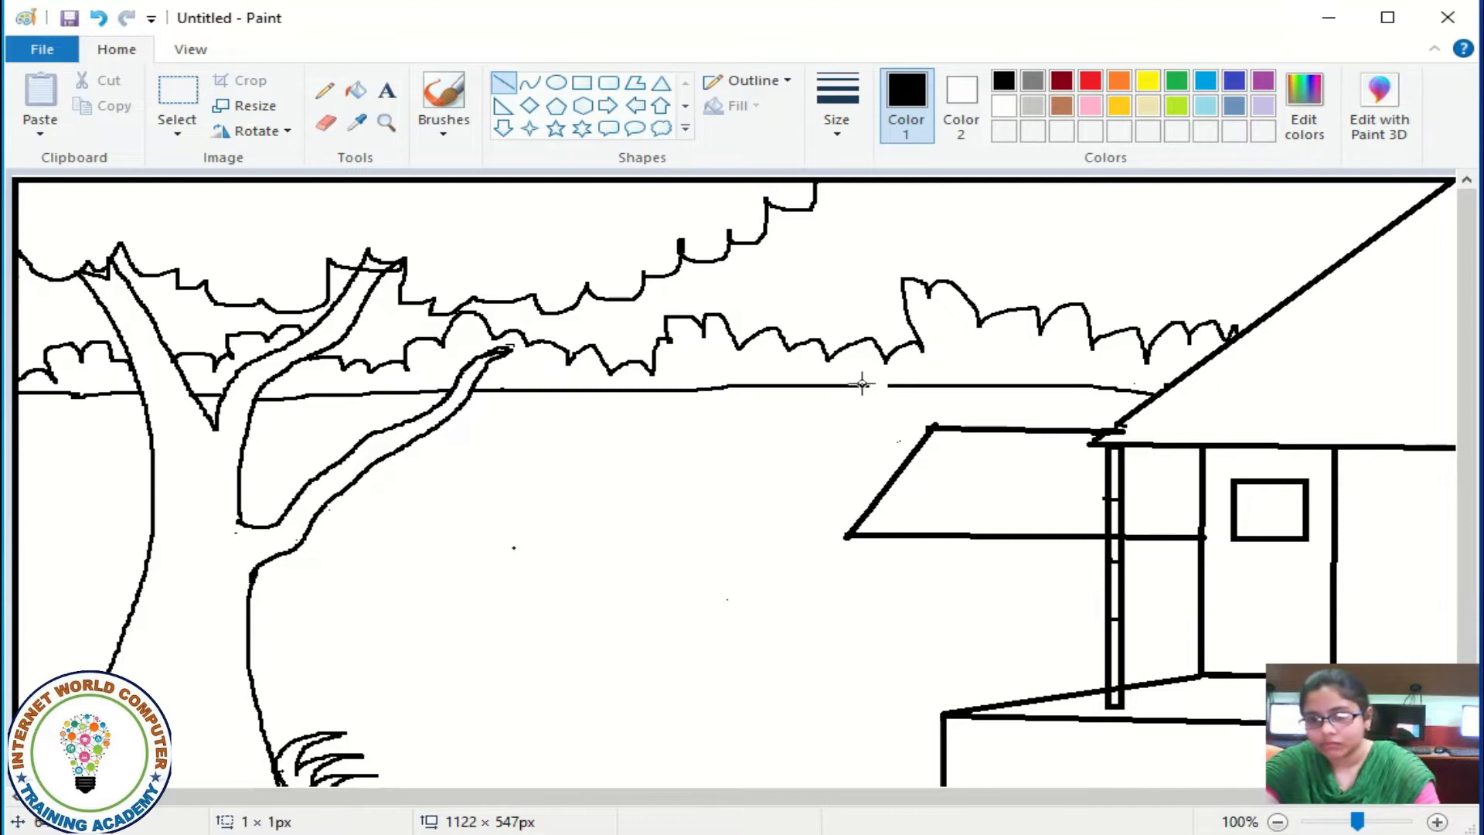
pyautogui.moveTo(862, 384); pyautogui.dragTo(912, 384)
# Draw the small hut's left wall edge and the outline of its base platform below the roof.
pyautogui.moveTo(965, 536); pyautogui.dragTo(956, 661)
pyautogui.moveTo(850, 662)
pyautogui.mouseDown()
pyautogui.moveTo(1204, 665)
pyautogui.moveTo(854, 744)
pyautogui.moveTo(956, 741)
pyautogui.mouseUp()
pyautogui.click(326, 122)
# Draw a rectangular door behind the porch pillar and a small window on the small hut's wall.
pyautogui.click(582, 82)
pyautogui.moveTo(1066, 521)
pyautogui.mouseDown()
pyautogui.moveTo(1110, 665)
pyautogui.moveTo(1163, 665)
pyautogui.mouseUp()
pyautogui.moveTo(1114, 521); pyautogui.dragTo(1119, 539)
pyautogui.moveTo(1162, 601); pyautogui.dragTo(1175, 601)
pyautogui.click(764, 586)
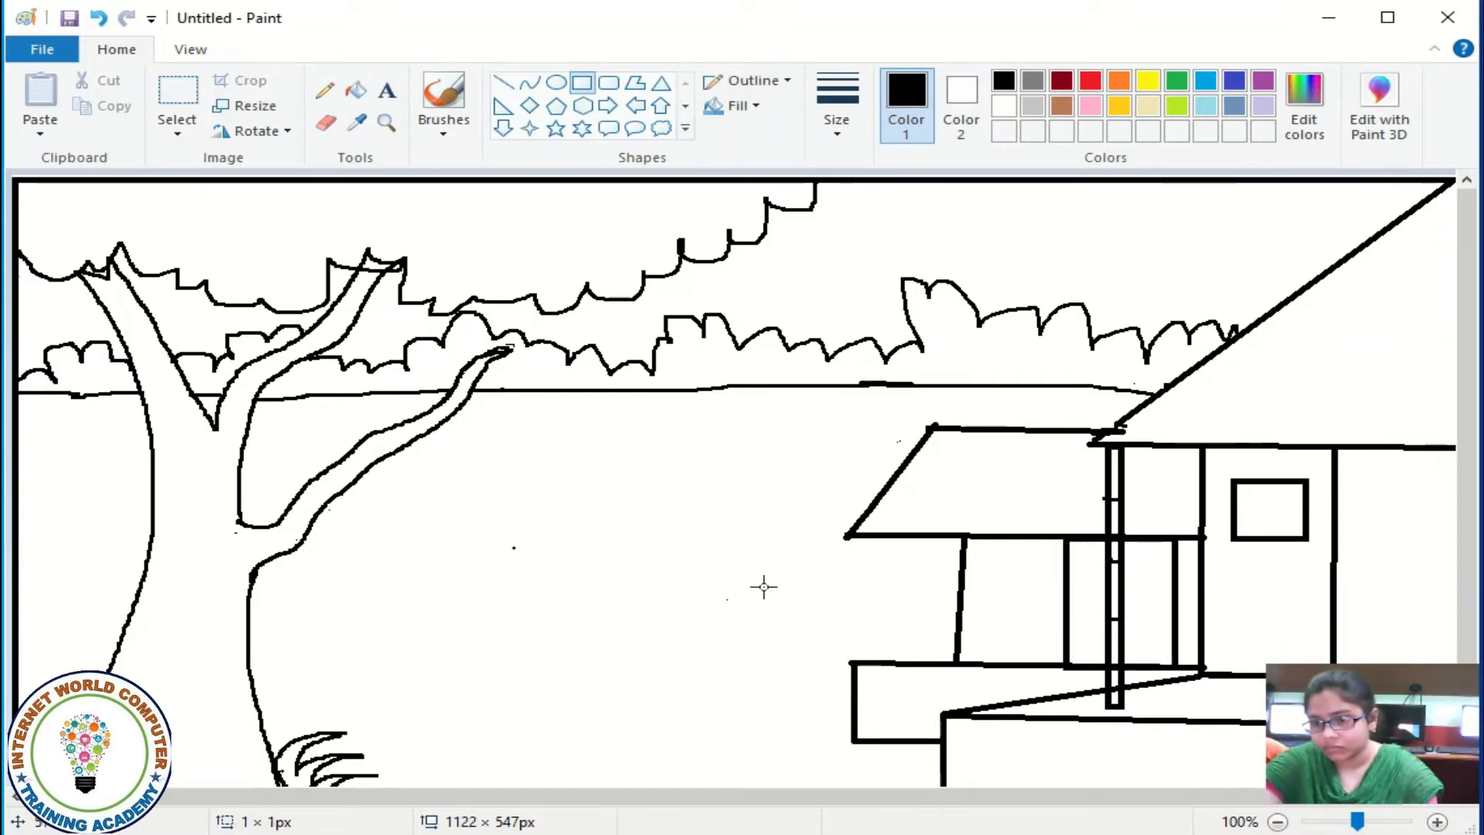
pyautogui.moveTo(995, 550); pyautogui.dragTo(1049, 592)
pyautogui.click(762, 600)
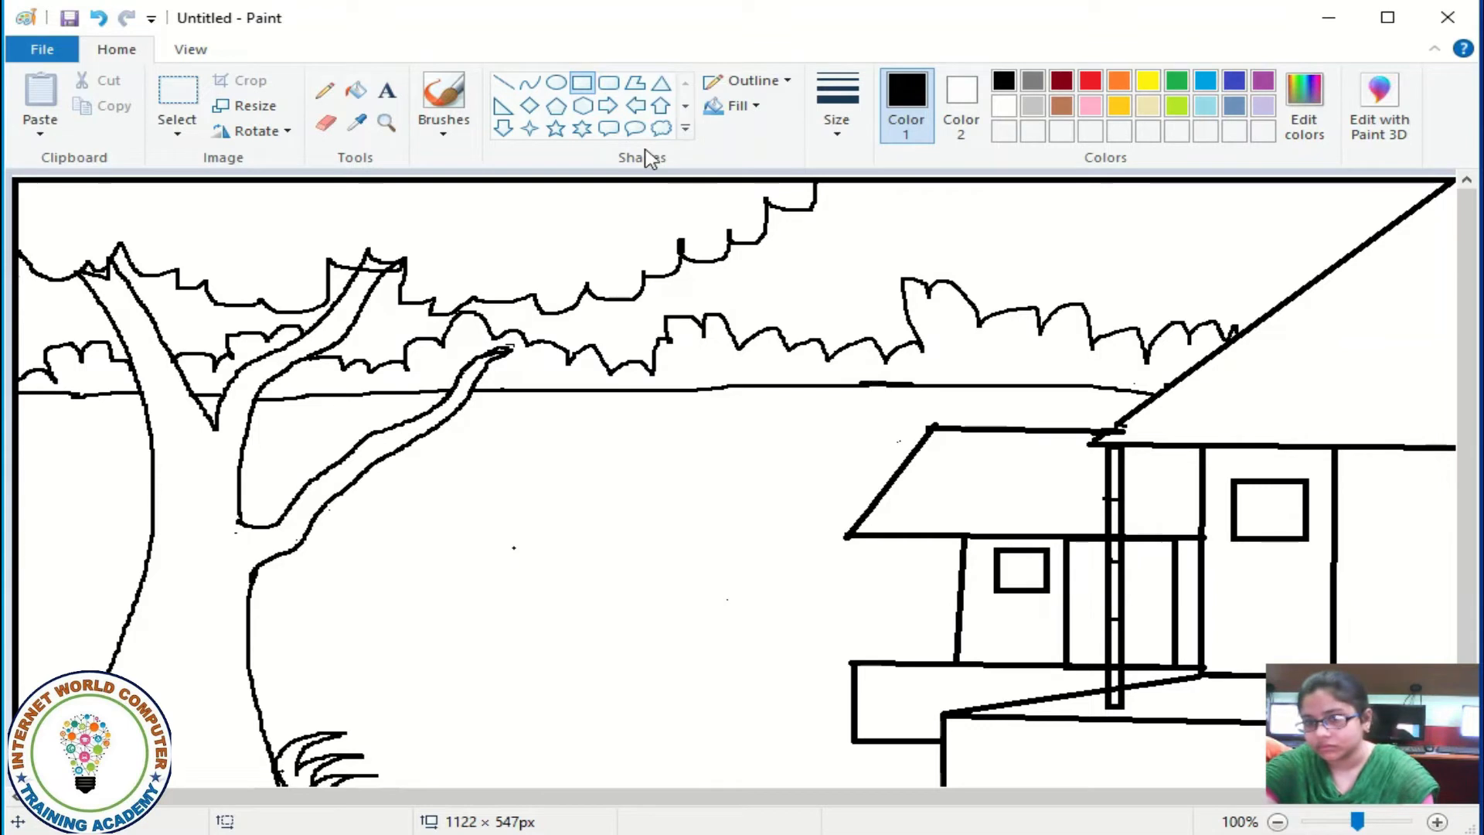
# Pencil a curved ground edge from the tree's base toward the small hut, rerouting its upper stretch down to the platform.
pyautogui.click(325, 89)
pyautogui.moveTo(899, 570); pyautogui.dragTo(355, 759)
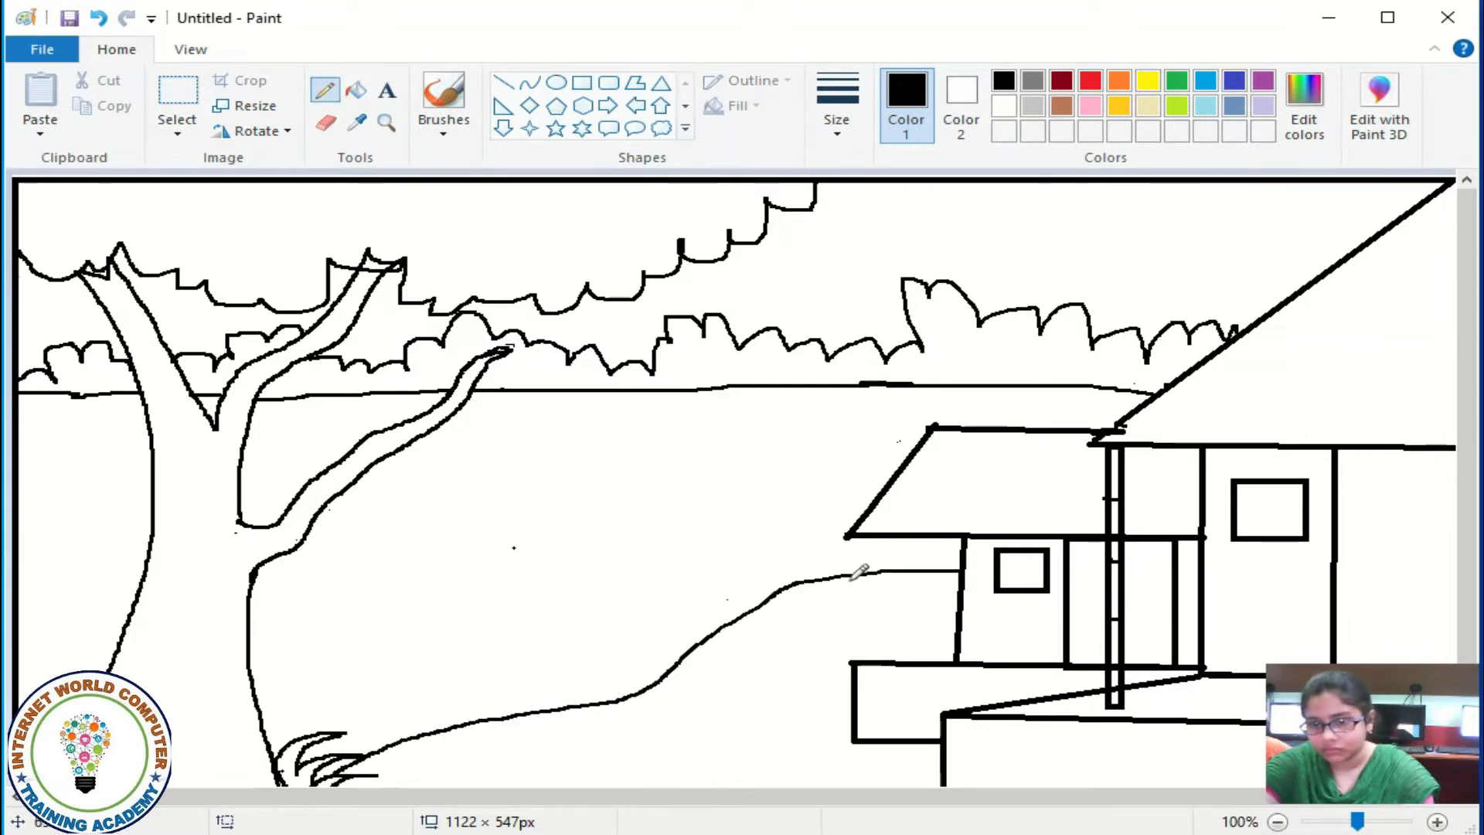
pyautogui.click(325, 122)
pyautogui.moveTo(833, 573)
pyautogui.mouseDown()
pyautogui.moveTo(619, 700)
pyautogui.moveTo(956, 634)
pyautogui.mouseUp()
pyautogui.click(325, 90)
pyautogui.click(325, 122)
pyautogui.moveTo(959, 580)
pyautogui.mouseDown()
pyautogui.moveTo(882, 641)
pyautogui.moveTo(912, 645)
pyautogui.mouseUp()
pyautogui.click(324, 89)
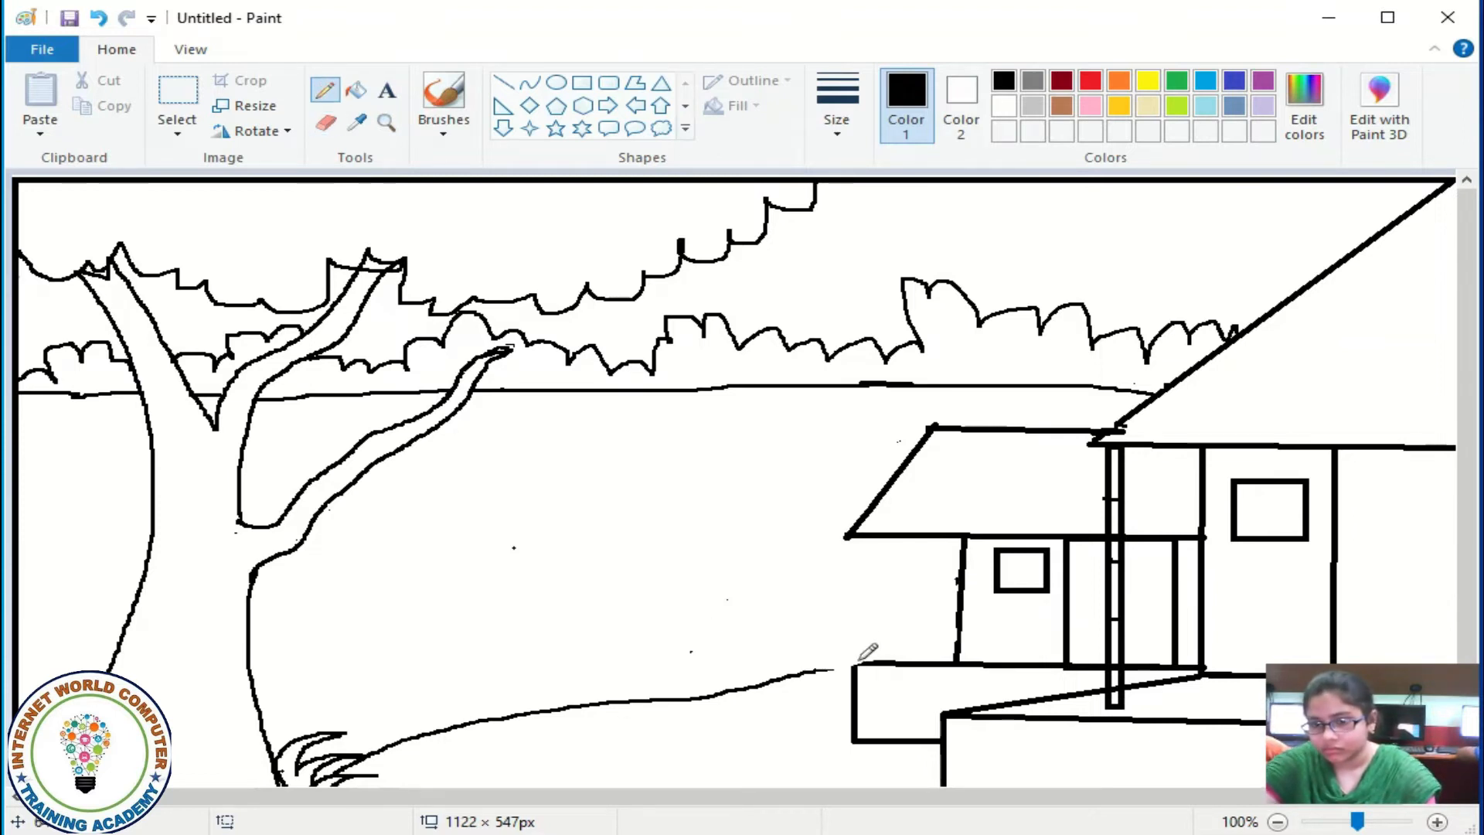
# Extend the curved ground edge up to the small hut's left wall and pencil two flying birds in the sky.
pyautogui.click(325, 123)
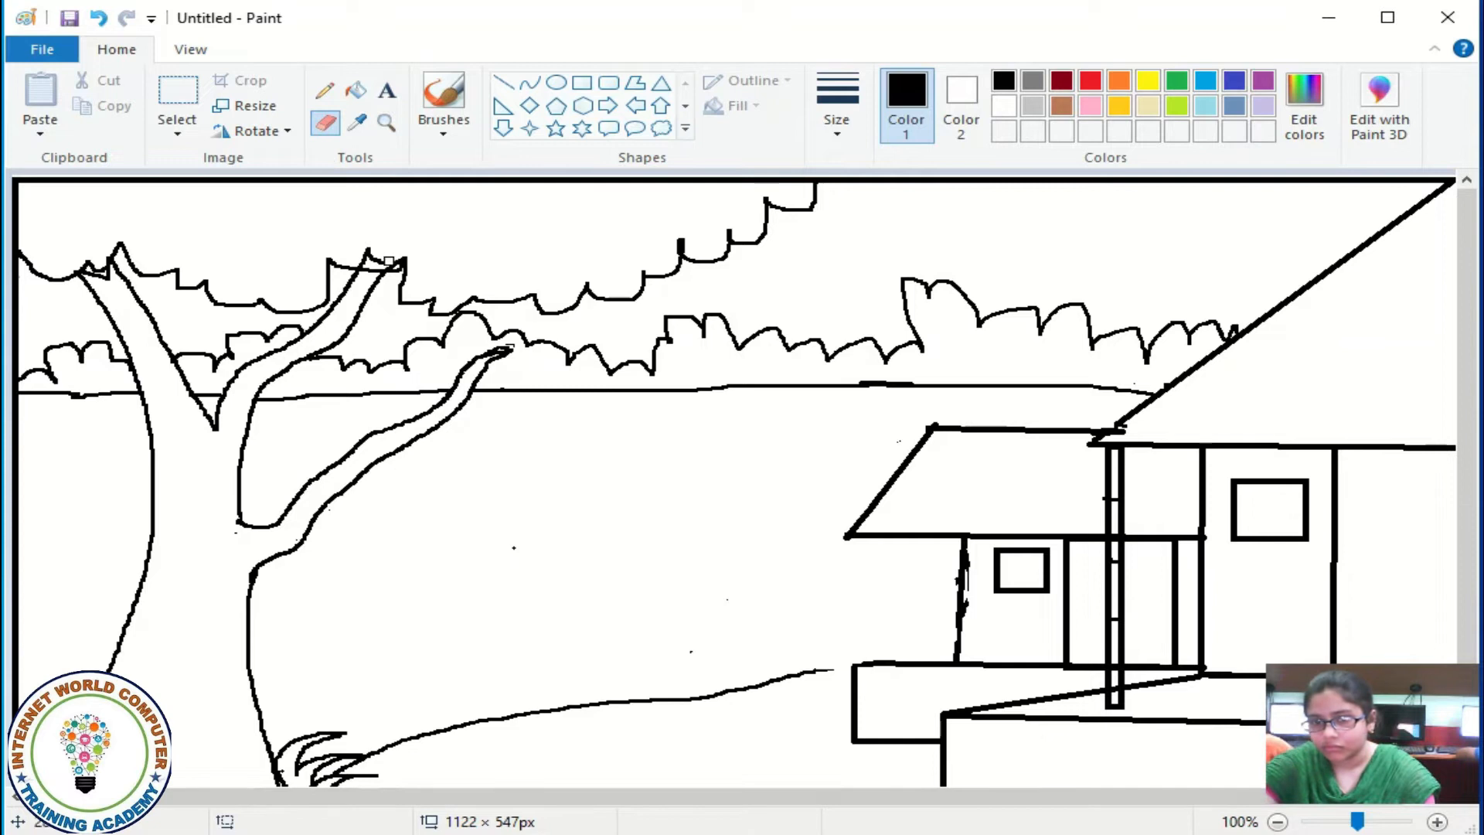
pyautogui.click(324, 90)
pyautogui.moveTo(961, 602); pyautogui.dragTo(833, 671)
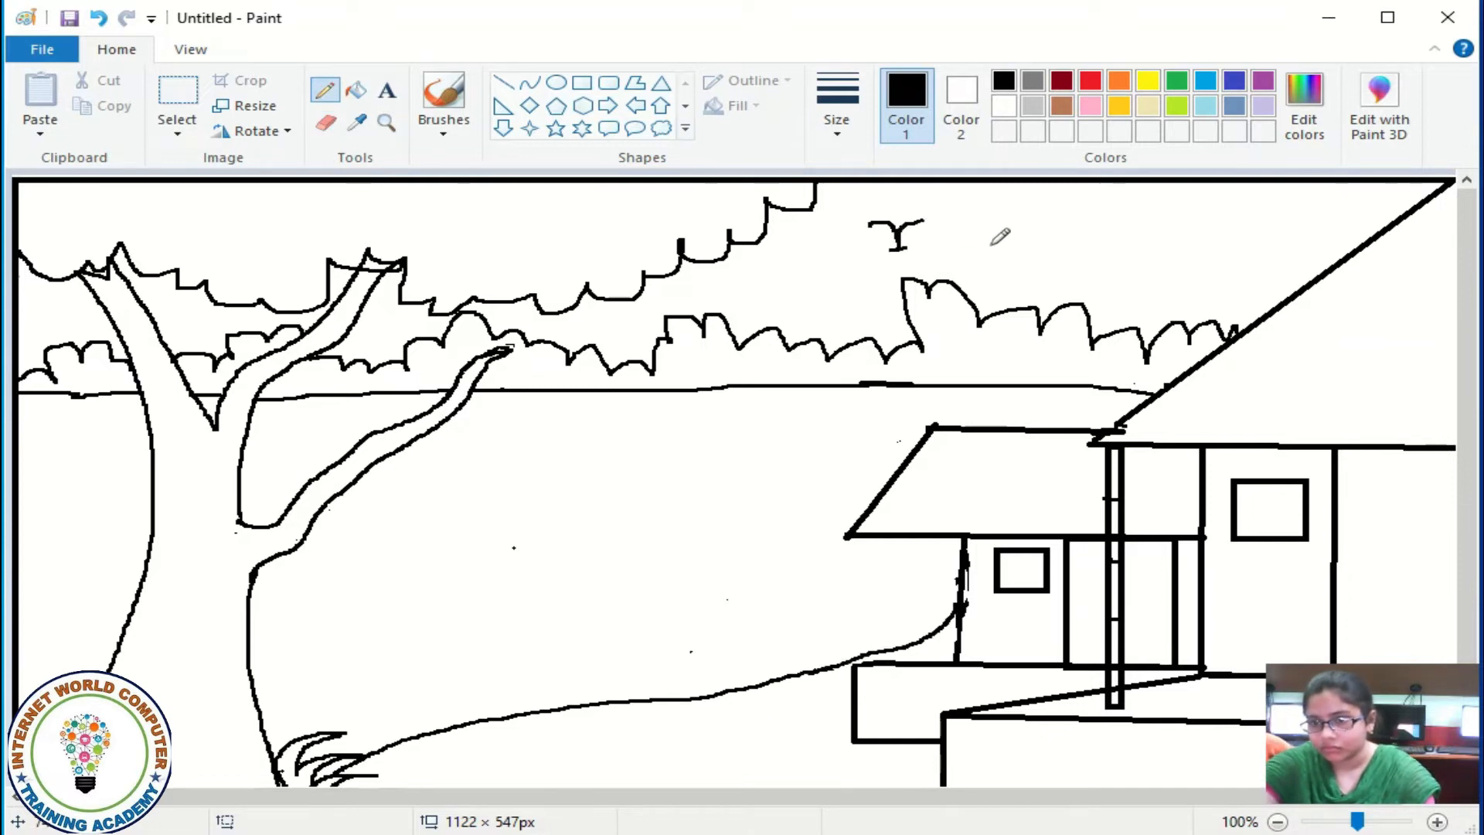
pyautogui.click(356, 90)
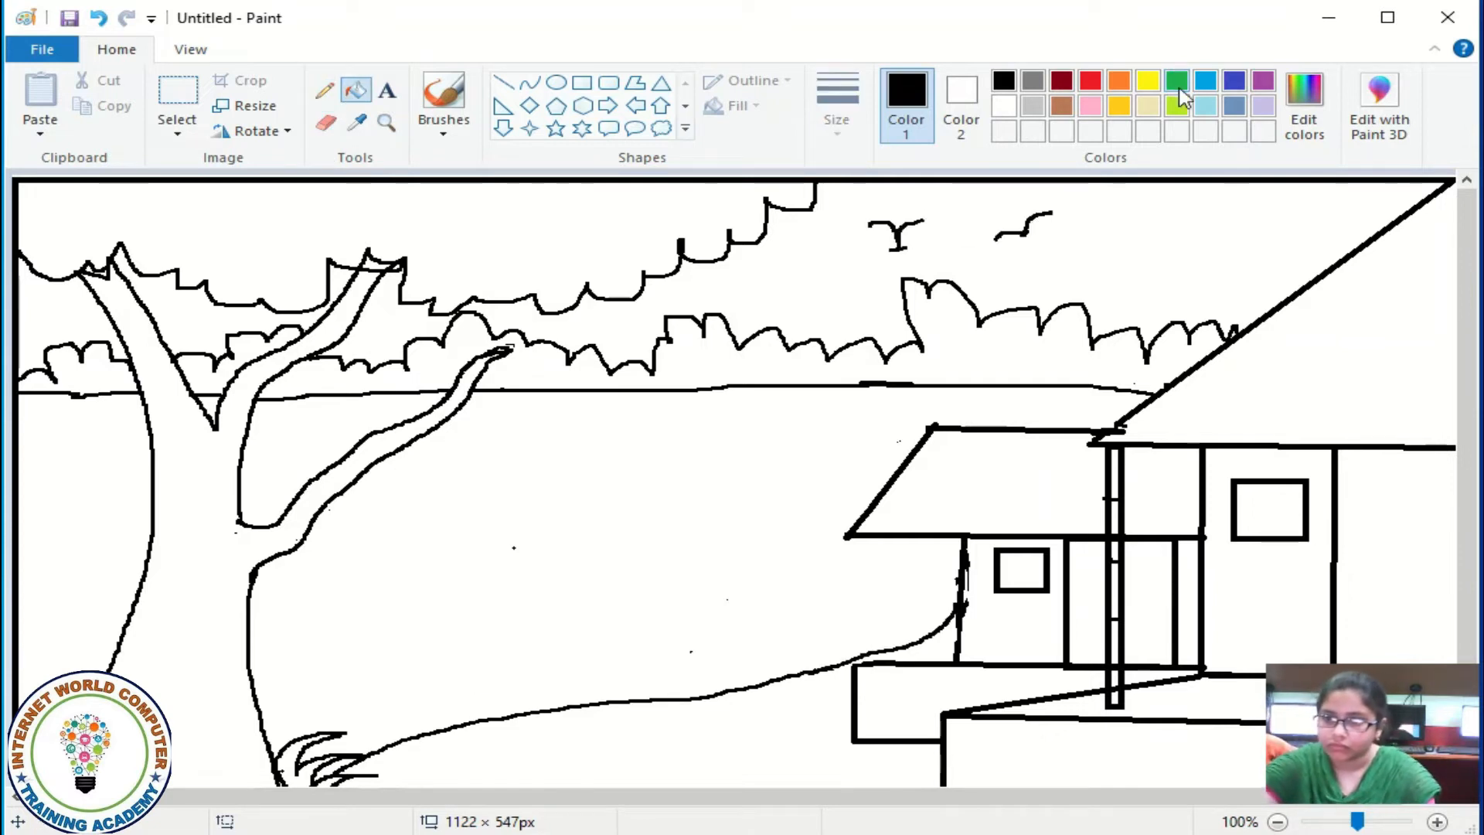
pyautogui.click(1304, 100)
pyautogui.click(508, 428)
pyautogui.click(508, 328)
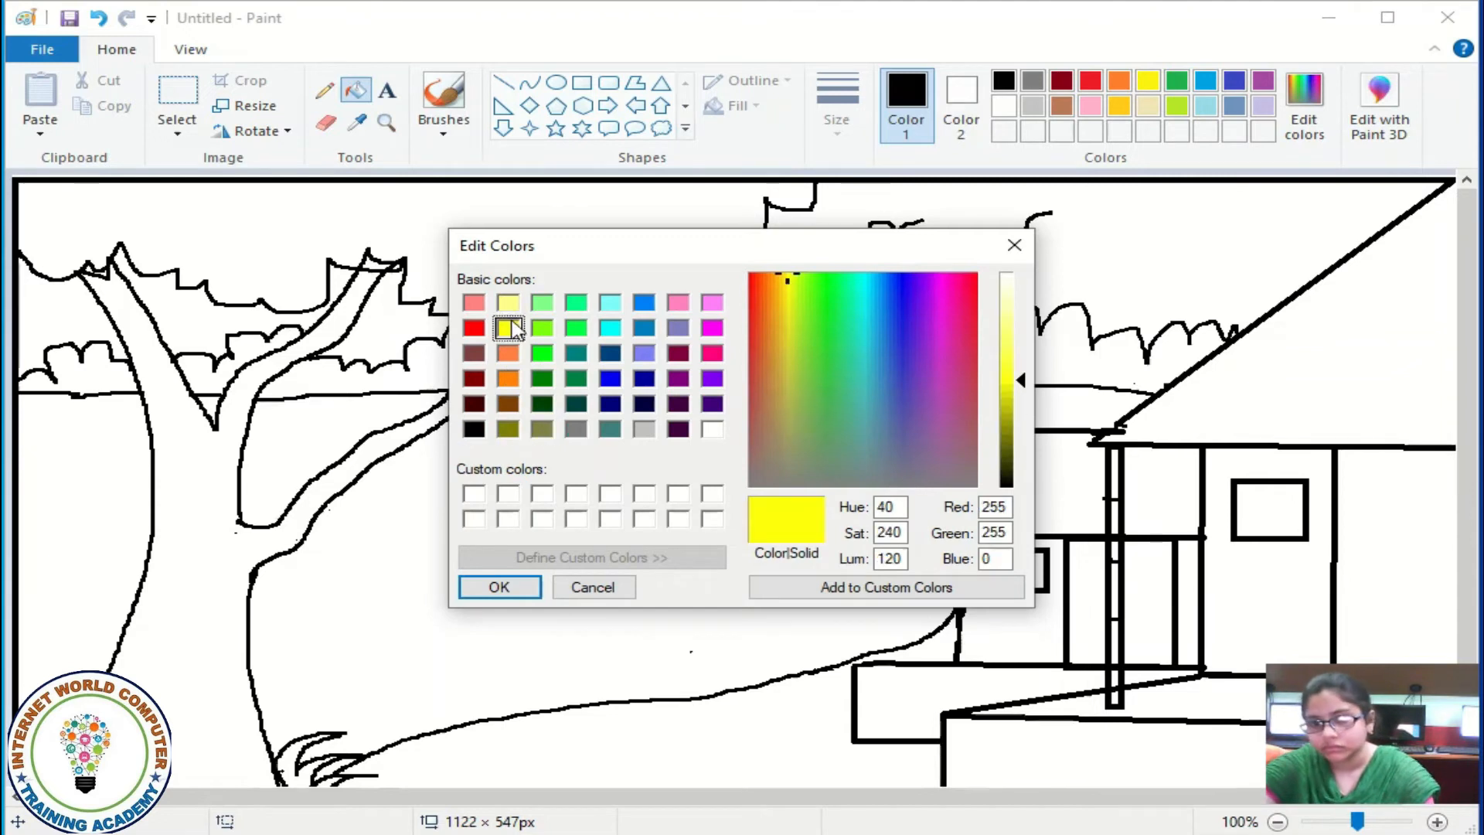
pyautogui.click(499, 586)
pyautogui.click(1120, 106)
pyautogui.click(1368, 377)
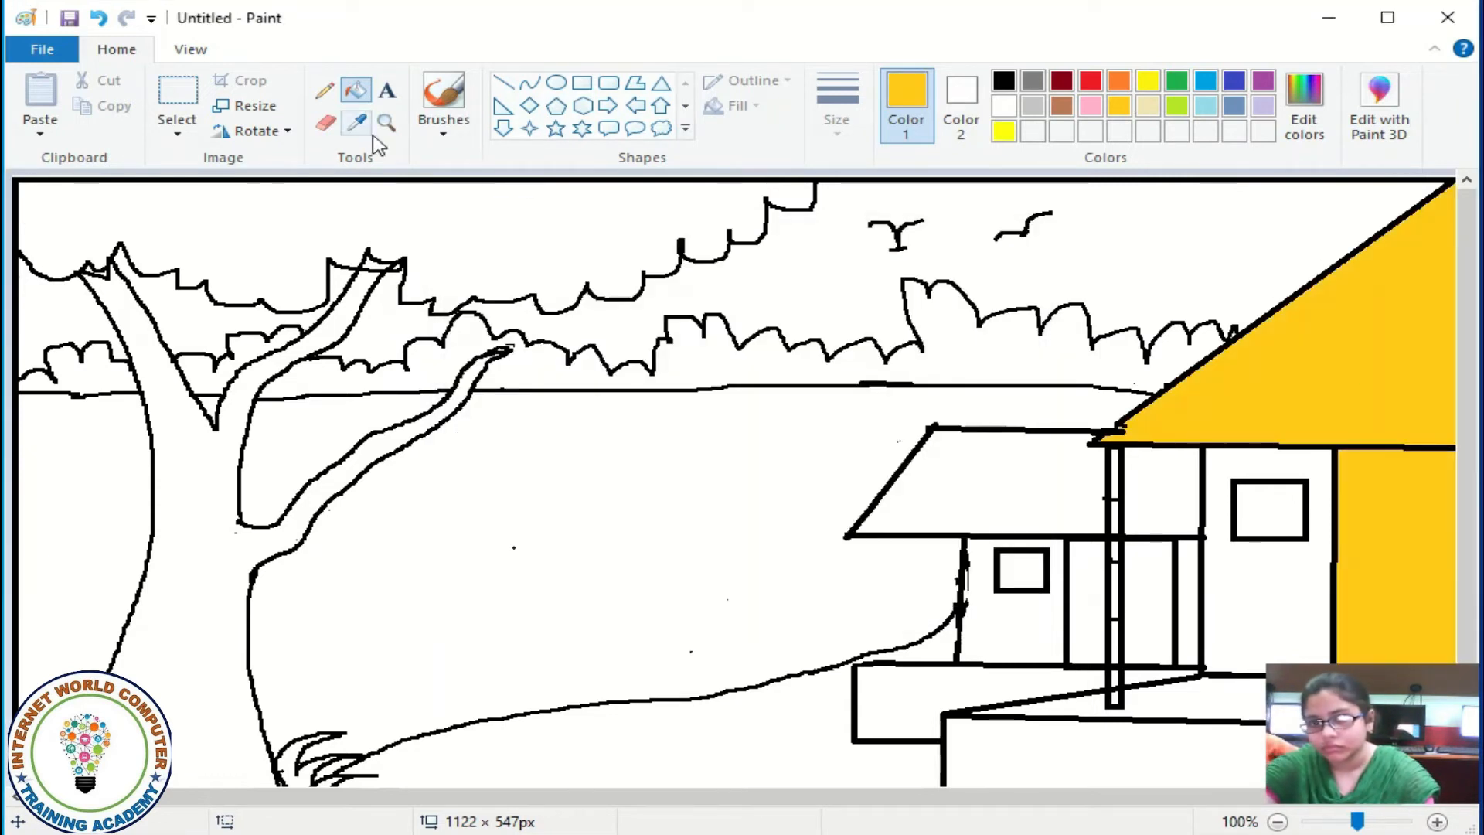
pyautogui.click(98, 17)
pyautogui.click(324, 90)
pyautogui.click(1004, 81)
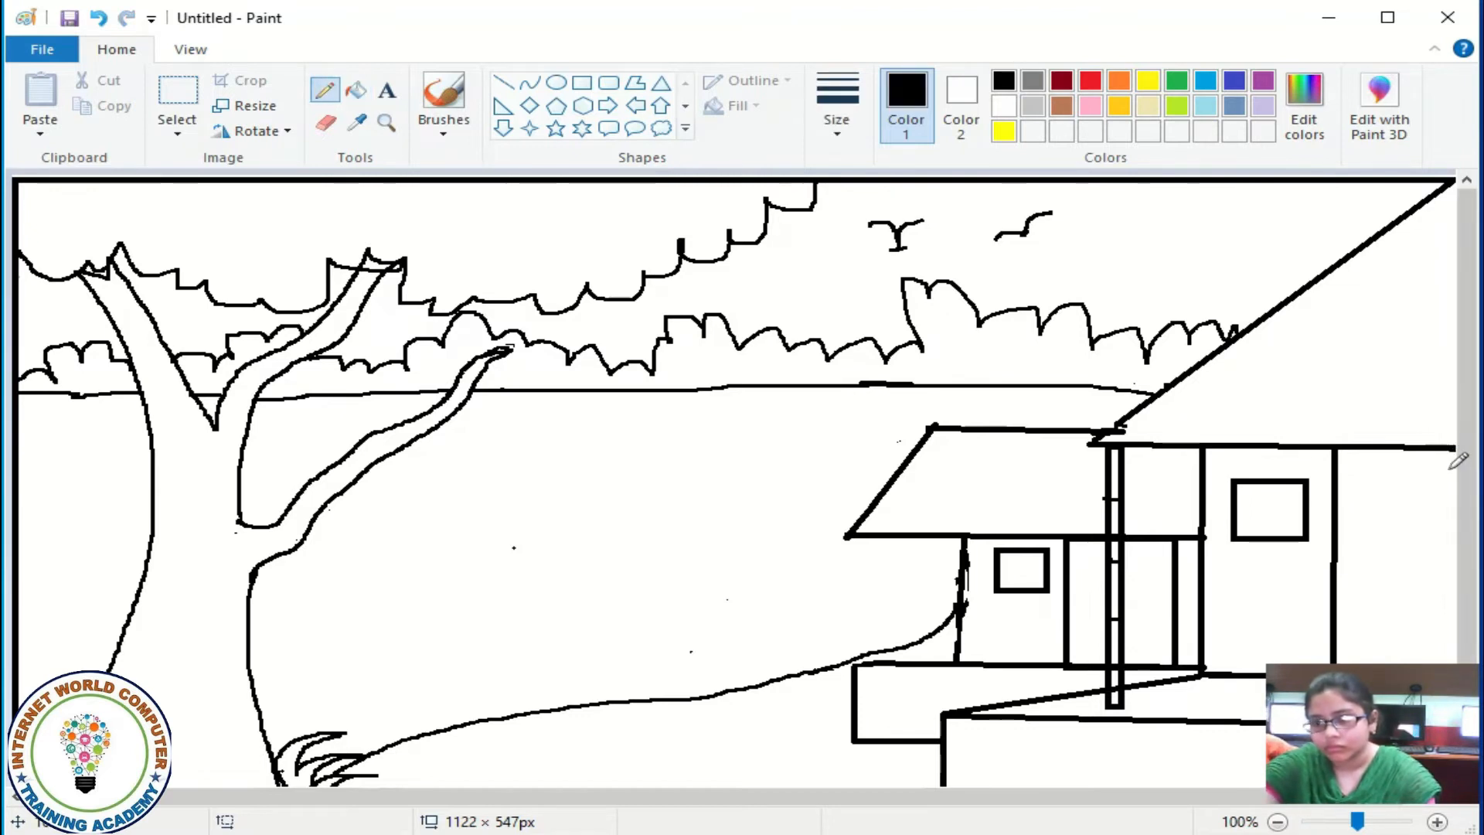
pyautogui.click(1121, 106)
pyautogui.click(356, 90)
pyautogui.click(1394, 318)
pyautogui.click(98, 18)
# Pencil a black vertical line along the canvas edge below the eave to close the large hut's side wall.
pyautogui.click(325, 89)
pyautogui.click(1004, 80)
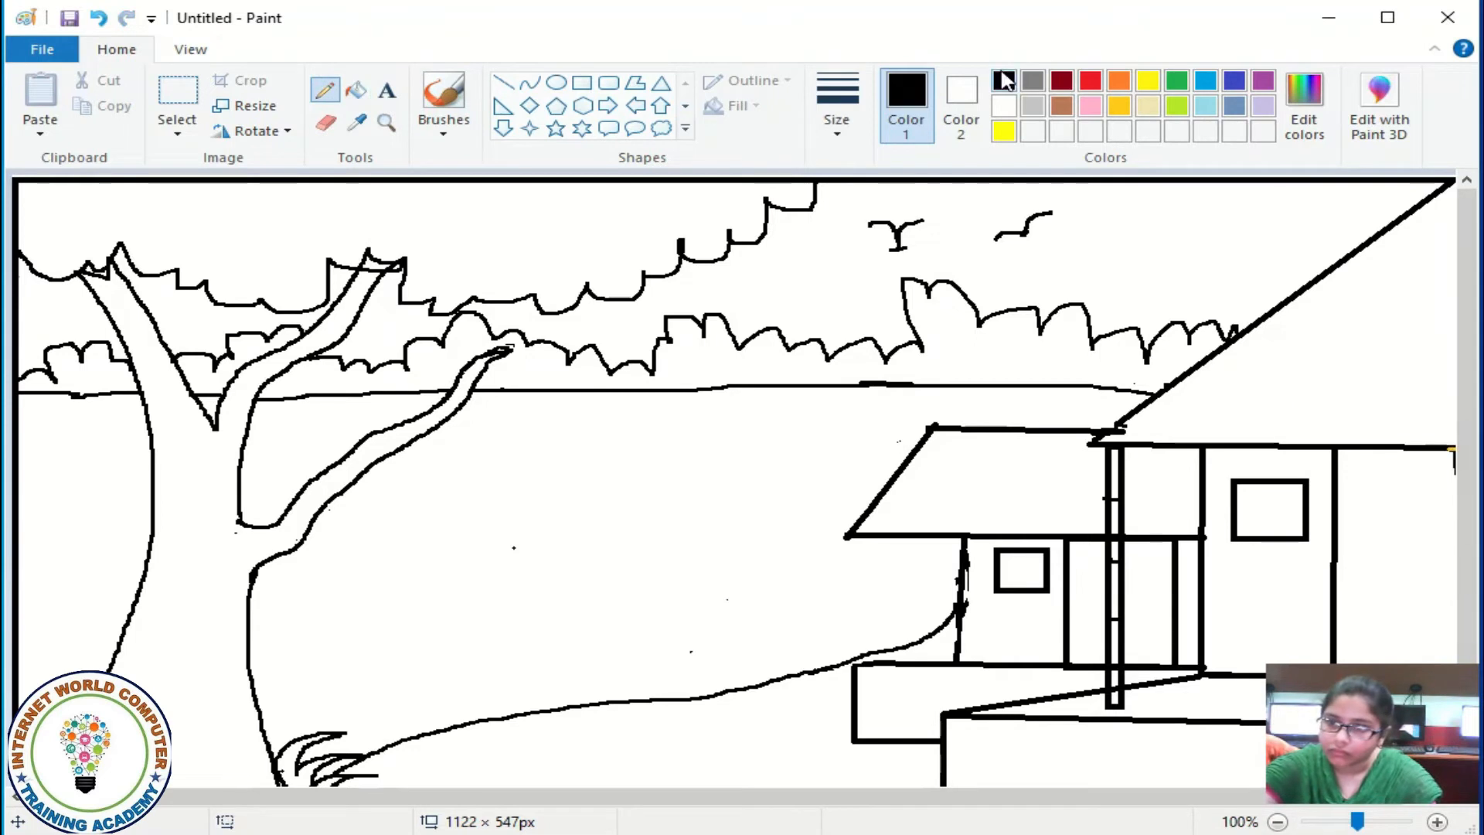
pyautogui.moveTo(1454, 473); pyautogui.dragTo(1453, 534)
pyautogui.click(1120, 106)
pyautogui.click(357, 90)
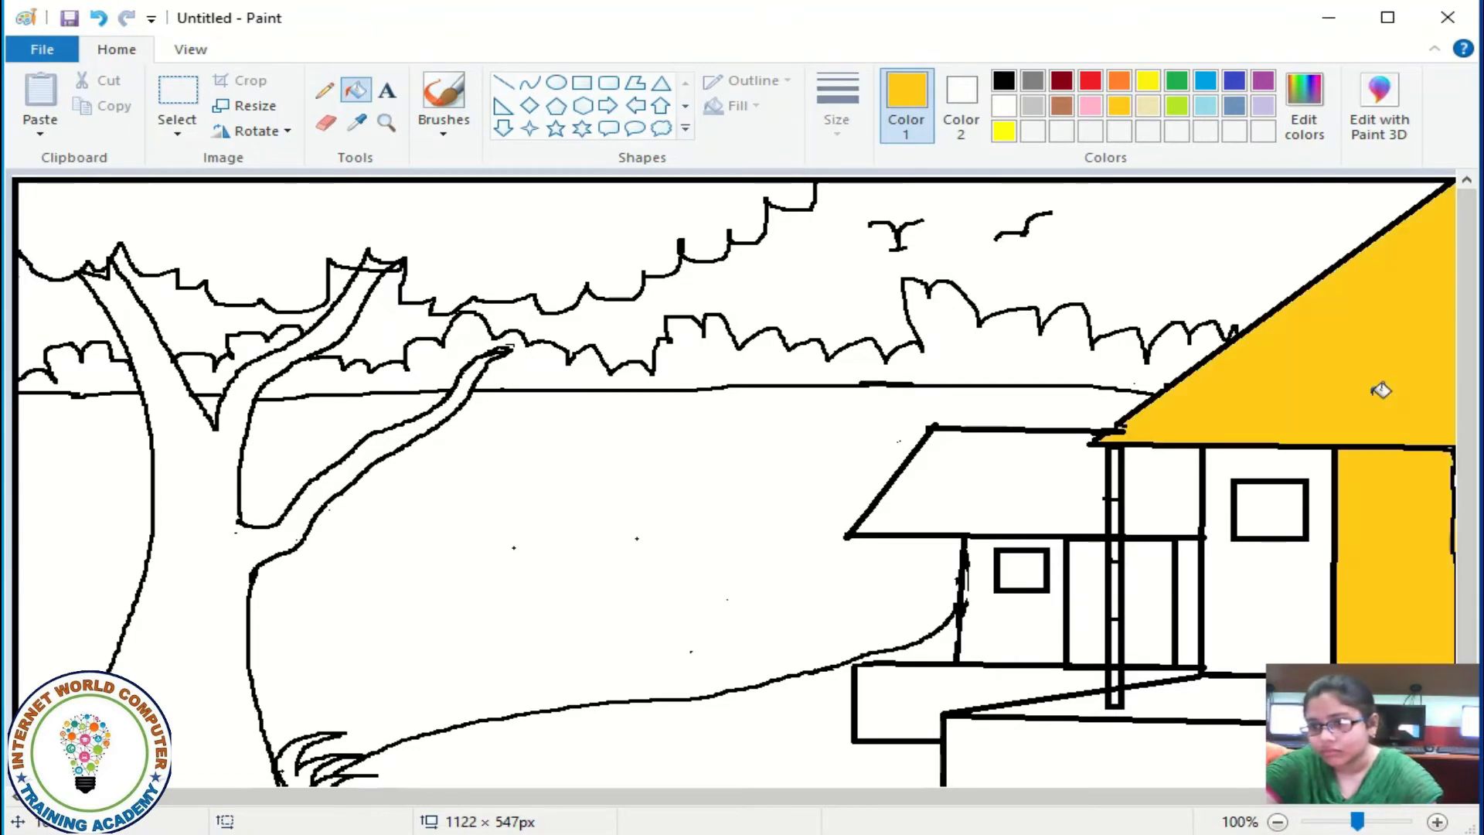
pyautogui.click(1392, 398)
pyautogui.click(1061, 106)
pyautogui.click(1399, 406)
pyautogui.click(98, 17)
pyautogui.click(98, 17)
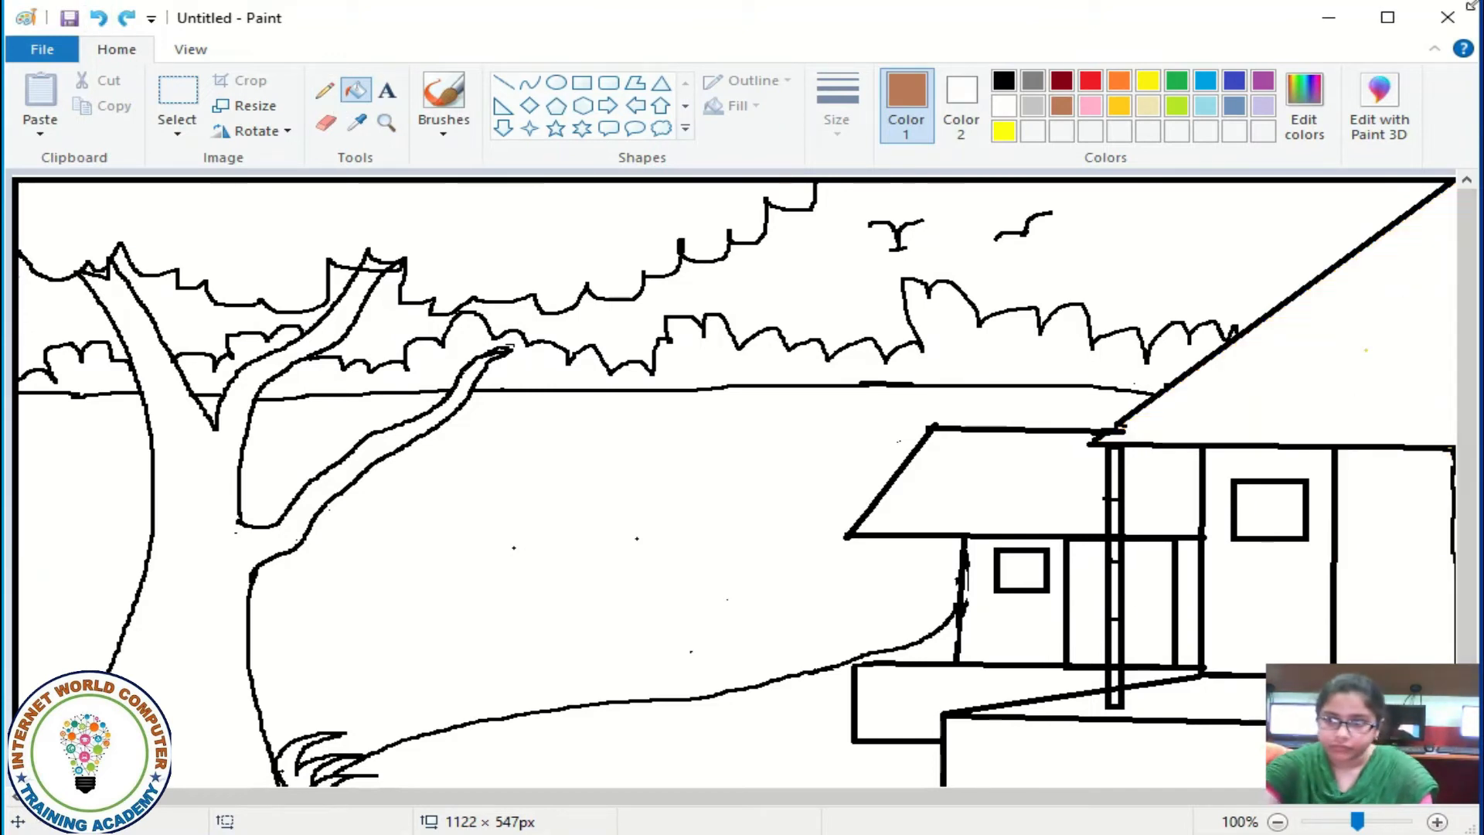
# Fill the large hut's windowed wall and its porch platform with light gray.
pyautogui.click(1032, 106)
pyautogui.click(1269, 606)
pyautogui.click(1098, 754)
# Fill the small hut's wall sections and base platform with light tan.
pyautogui.click(1149, 106)
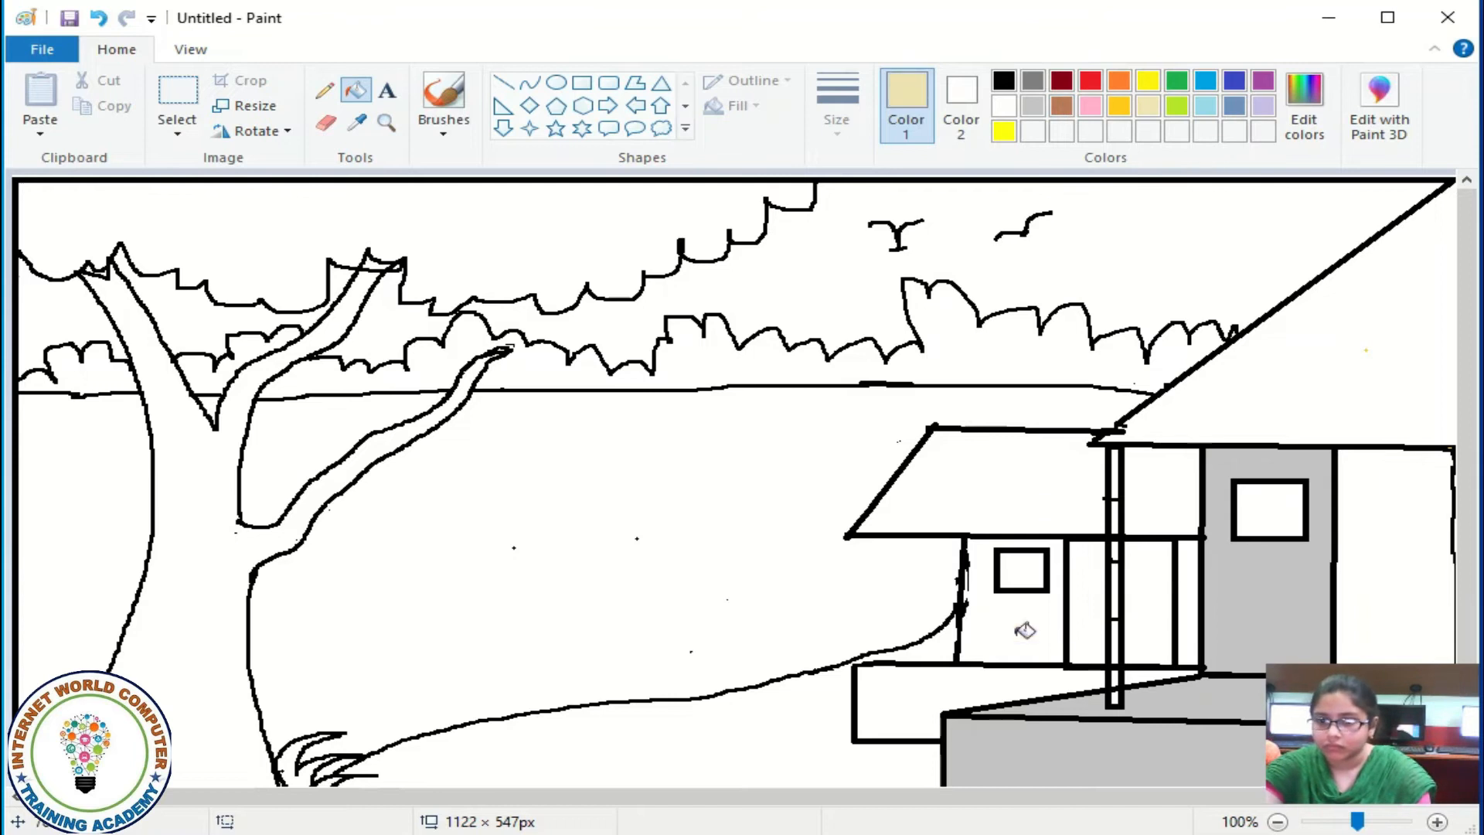
pyautogui.click(970, 619)
pyautogui.click(1190, 600)
pyautogui.click(954, 708)
# Fill both parts of the small hut's door and its window with brown.
pyautogui.click(1061, 106)
pyautogui.click(1086, 603)
pyautogui.click(1150, 588)
pyautogui.click(1022, 568)
# Fill the small hut's roof with yellow on both sides of the porch pillar.
pyautogui.click(1149, 80)
pyautogui.click(1005, 483)
pyautogui.click(1159, 487)
# Fill the large hut's window with dark red and the ground below the curved edge with dark gray.
pyautogui.click(1061, 80)
pyautogui.click(1270, 509)
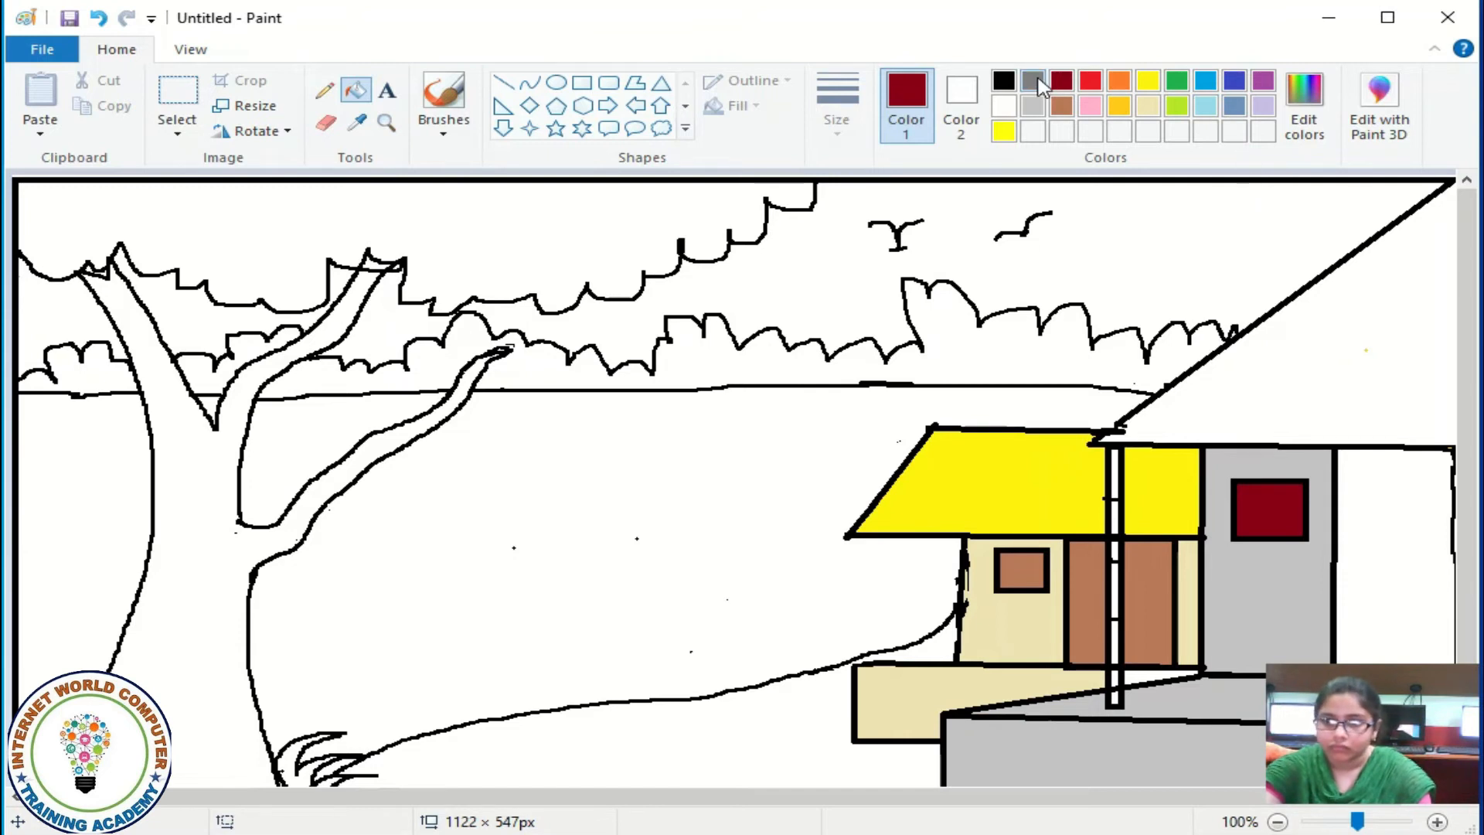
pyautogui.click(1036, 82)
pyautogui.click(591, 749)
# Fill the bushes to the right of the tree with a custom dark green (Red 21, Green 111, Blue 48).
pyautogui.click(1177, 80)
pyautogui.click(1305, 104)
pyautogui.click(1020, 441)
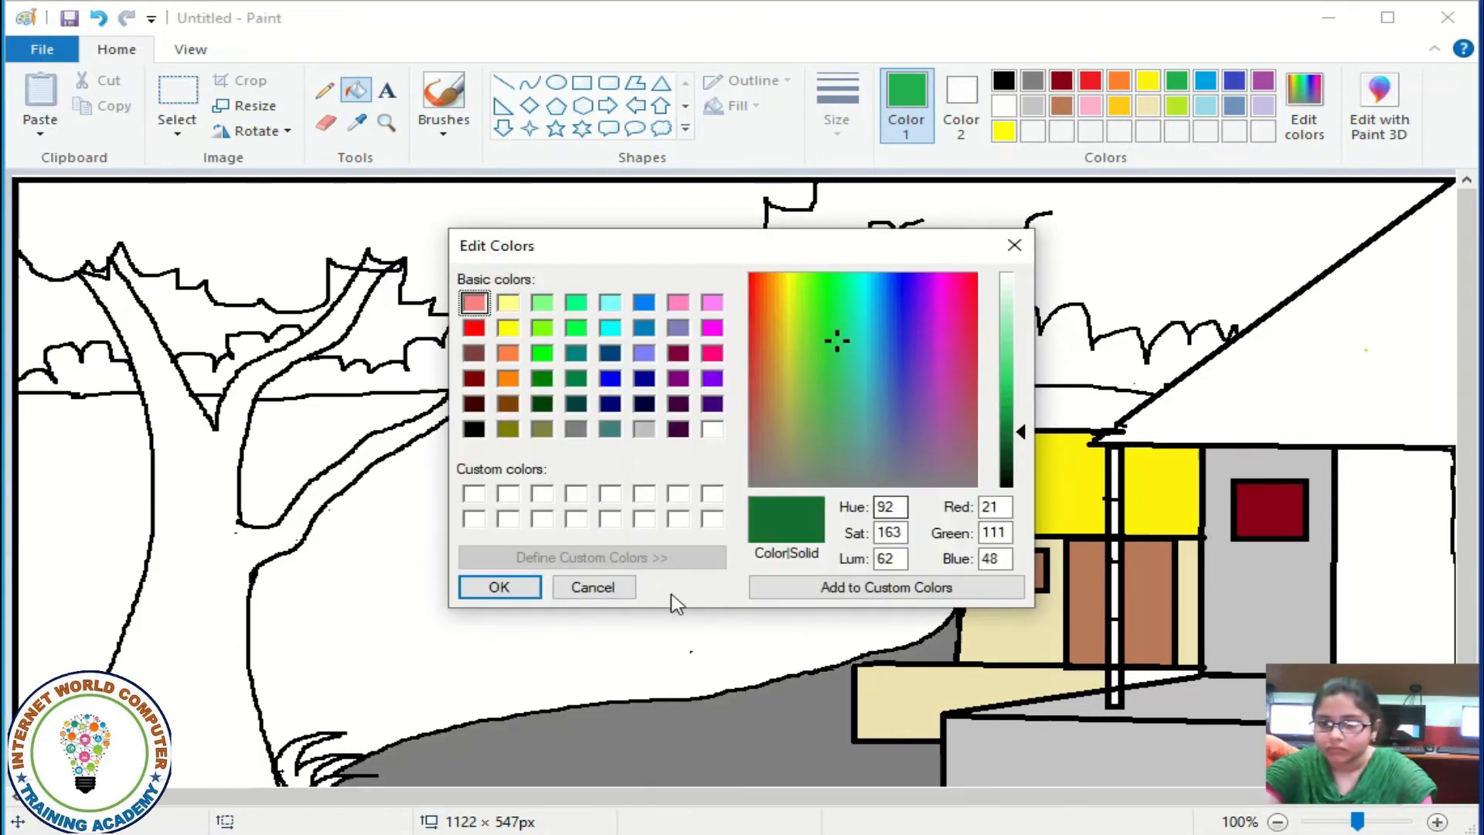
pyautogui.click(499, 588)
pyautogui.click(843, 377)
# Fill the leftmost bush with lime and the bush between the tree's branches with green.
pyautogui.click(1176, 105)
pyautogui.click(78, 378)
pyautogui.click(1177, 81)
pyautogui.click(213, 374)
# Mix a custom green from Red 11, Green 249, Blue 94, darken it, and fill the large field to the right of the tree with it.
pyautogui.click(1177, 106)
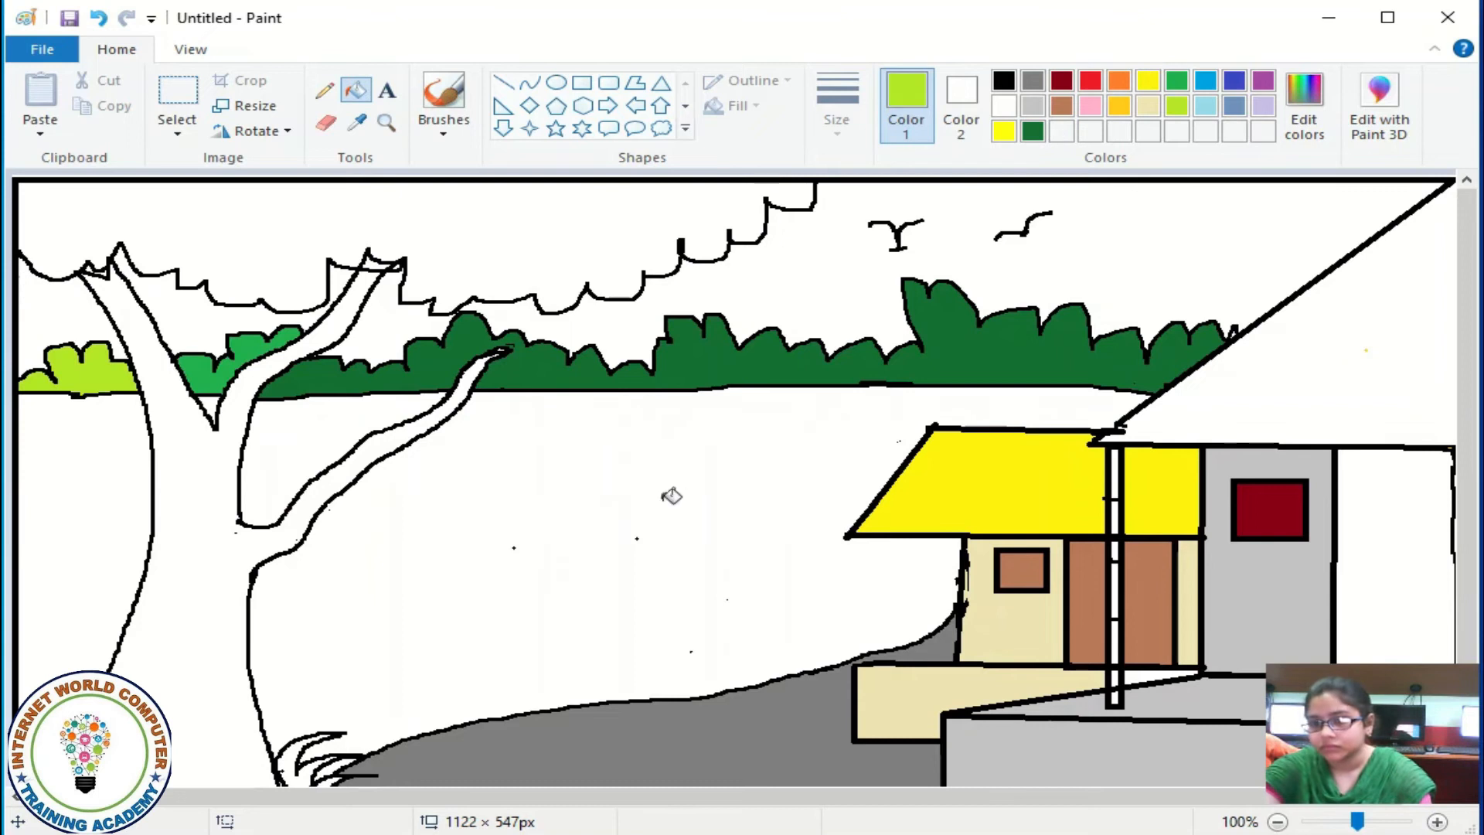
pyautogui.click(1305, 108)
pyautogui.click(837, 288)
pyautogui.click(840, 284)
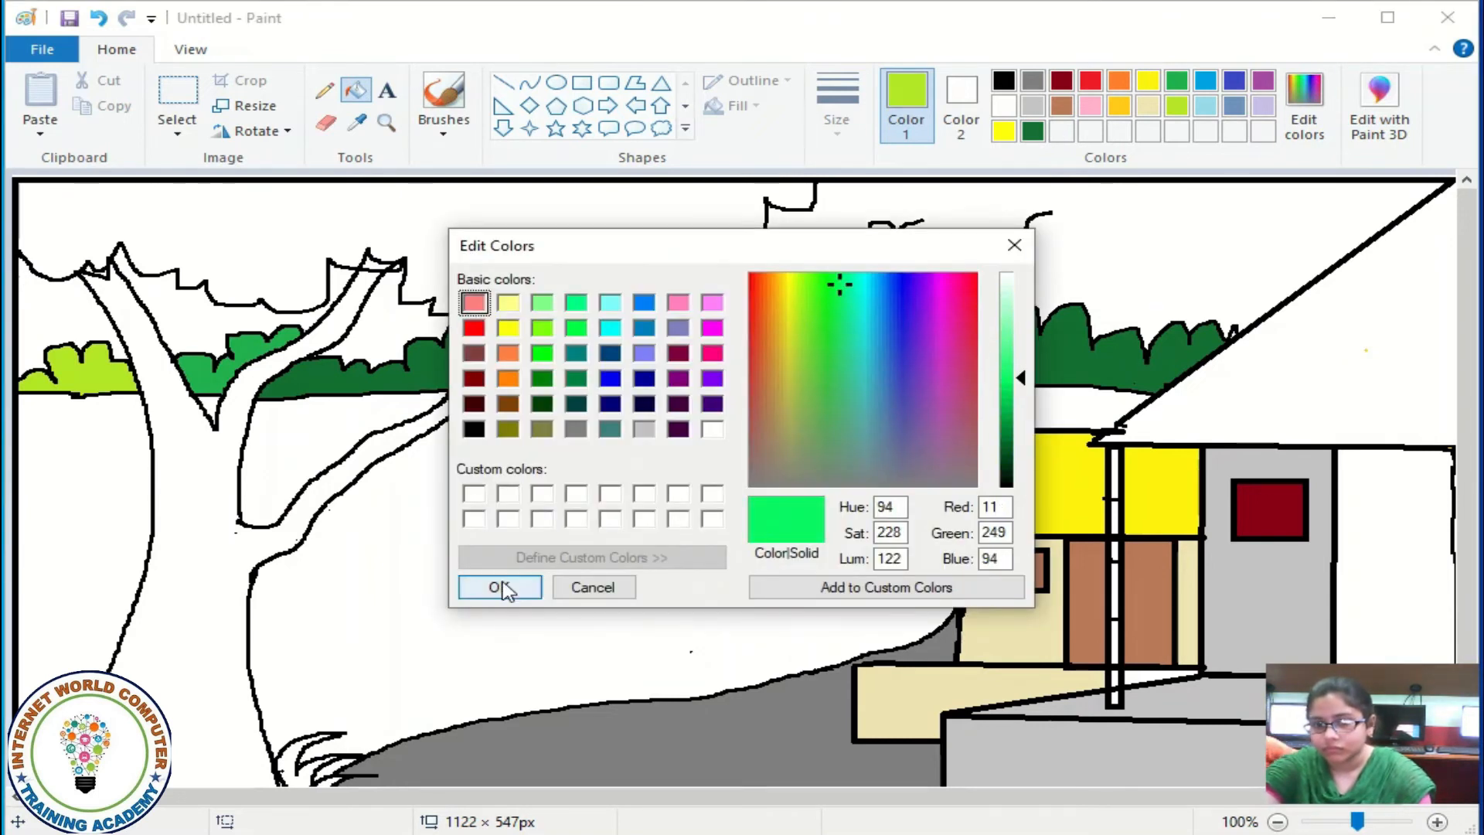
pyautogui.click(500, 588)
pyautogui.click(347, 564)
pyautogui.click(1305, 108)
pyautogui.click(1007, 441)
pyautogui.click(1007, 415)
pyautogui.click(500, 587)
pyautogui.click(542, 533)
# Fill the ground left of the tree with green and the ground between the trunk and the lower branch with lime.
pyautogui.click(1177, 106)
pyautogui.click(1177, 80)
pyautogui.click(85, 494)
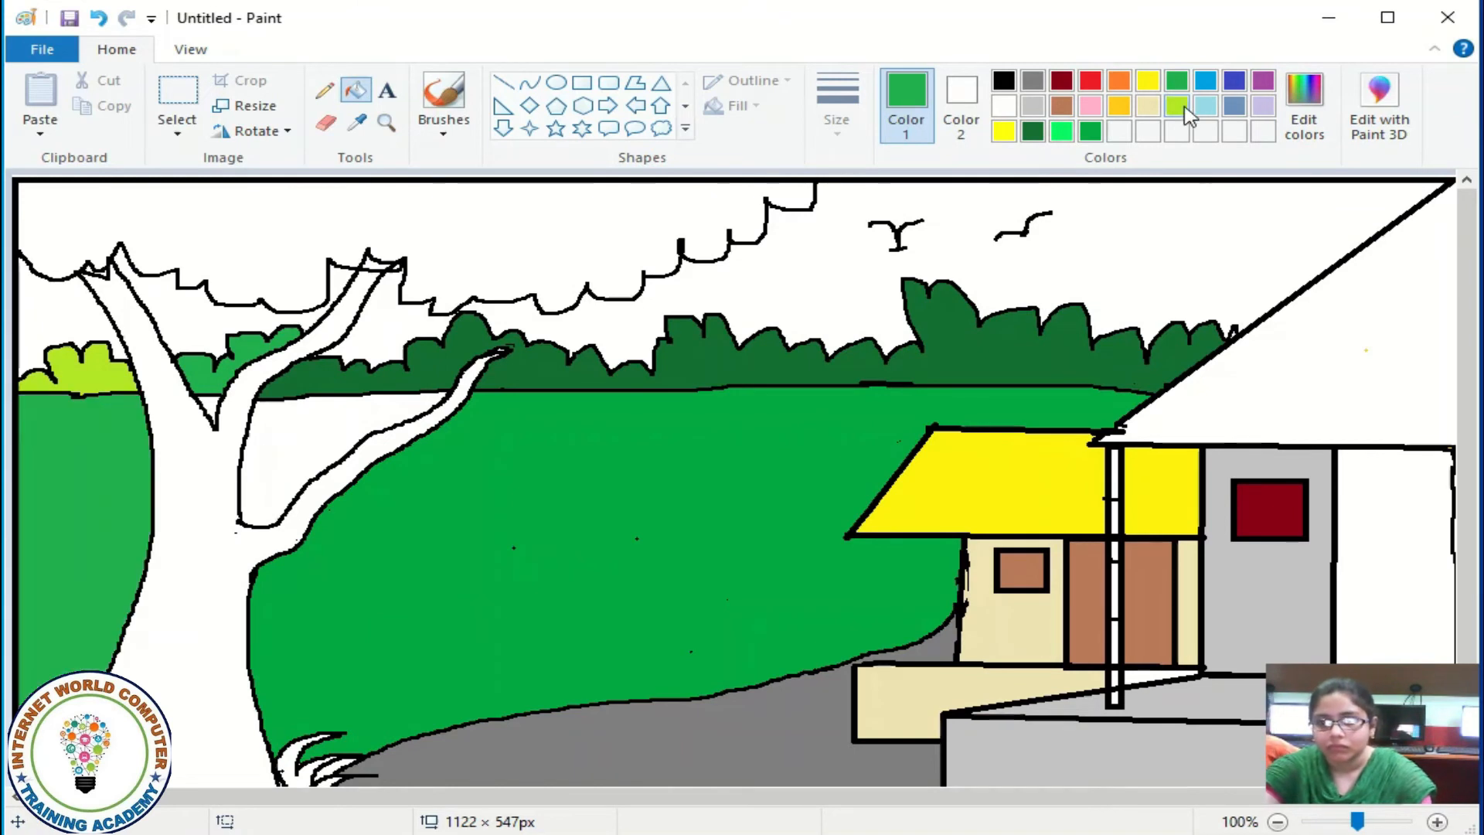
pyautogui.click(1177, 106)
pyautogui.click(333, 444)
# Fill the grass blades at the base of the tree with green.
pyautogui.click(1177, 81)
pyautogui.click(333, 767)
pyautogui.click(99, 18)
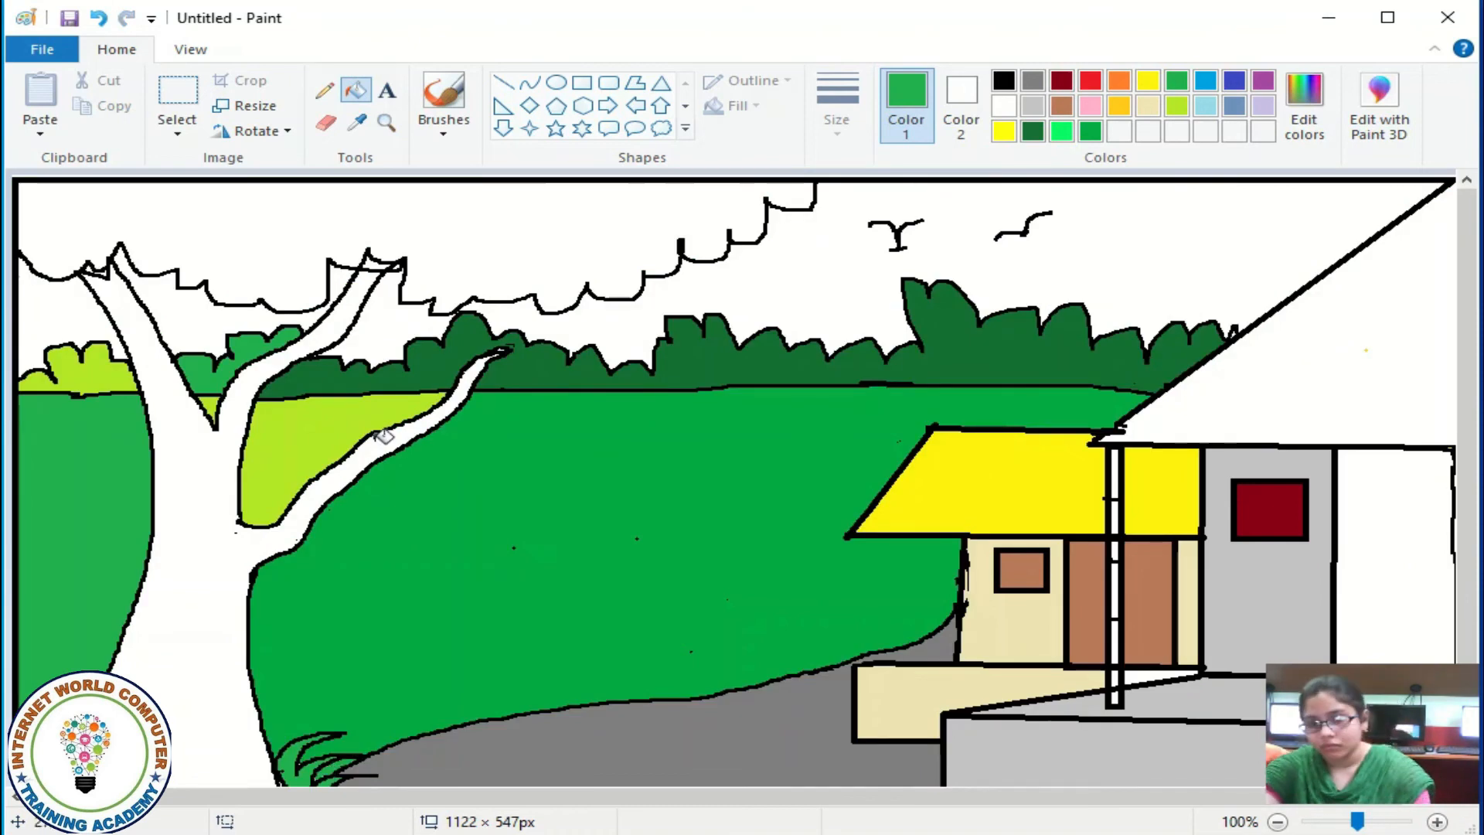
# Fill the sky with light blue, including the separate areas between and beside the tree's branches.
pyautogui.click(1204, 106)
pyautogui.click(804, 271)
pyautogui.click(65, 321)
pyautogui.click(181, 306)
pyautogui.click(385, 342)
# Fill the tree's trunk and branches with dark red and its foliage with the custom dark green.
pyautogui.click(1064, 82)
pyautogui.click(198, 578)
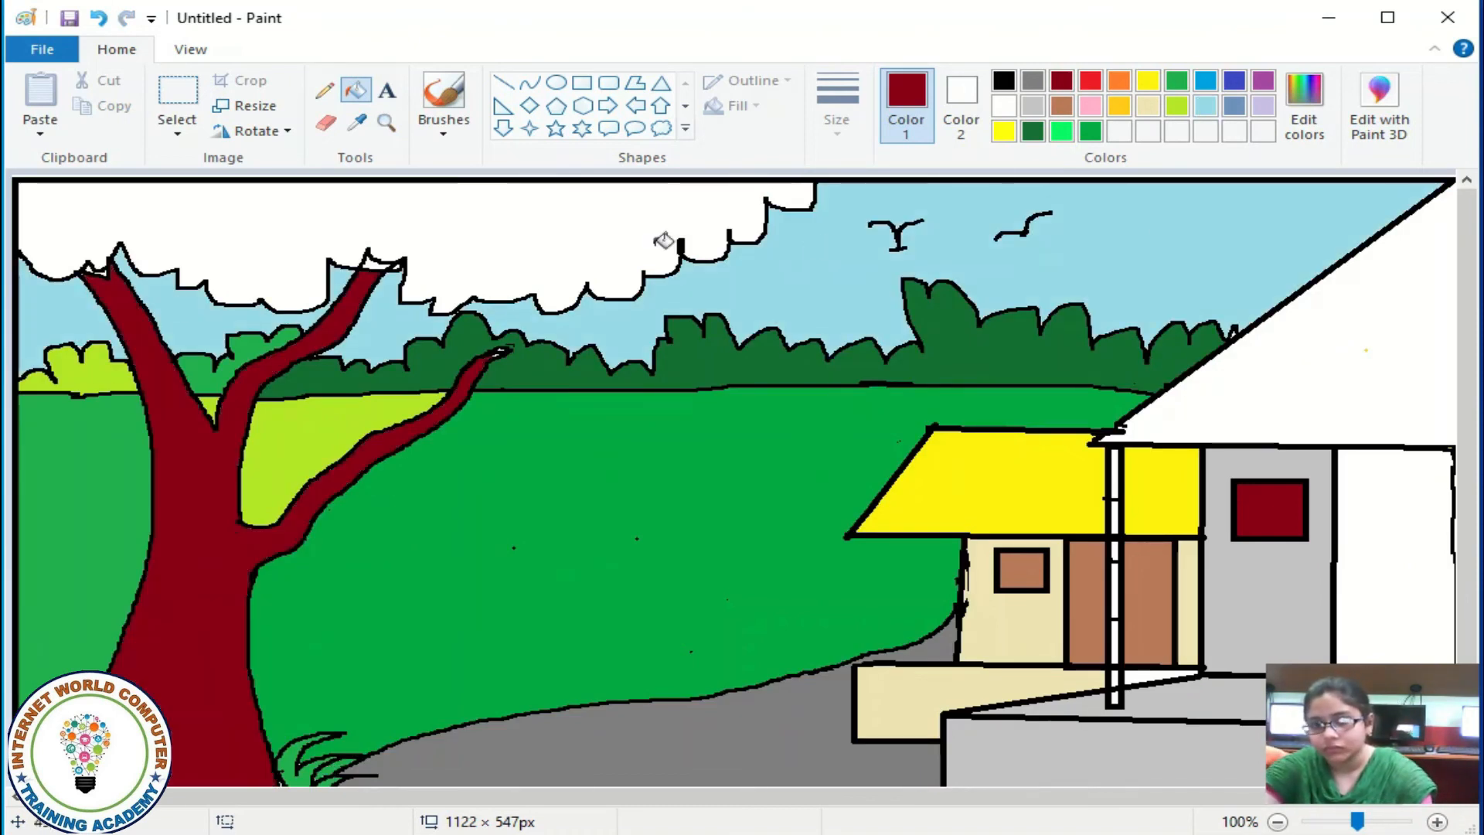
pyautogui.click(1033, 132)
pyautogui.click(643, 237)
# Fill the segments of the porch pillar alternately with yellow and brown.
pyautogui.click(1204, 106)
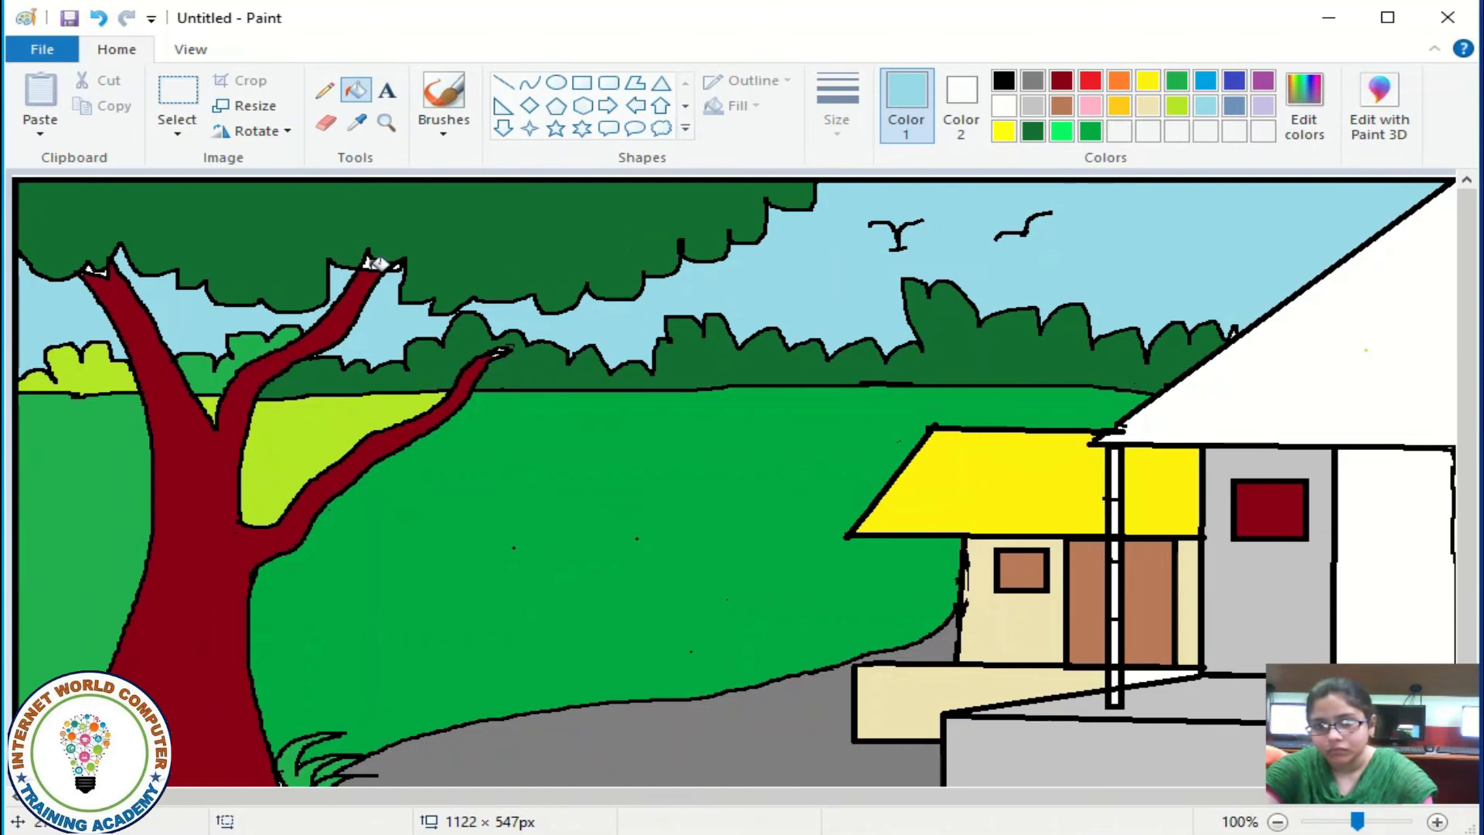
pyautogui.click(1002, 133)
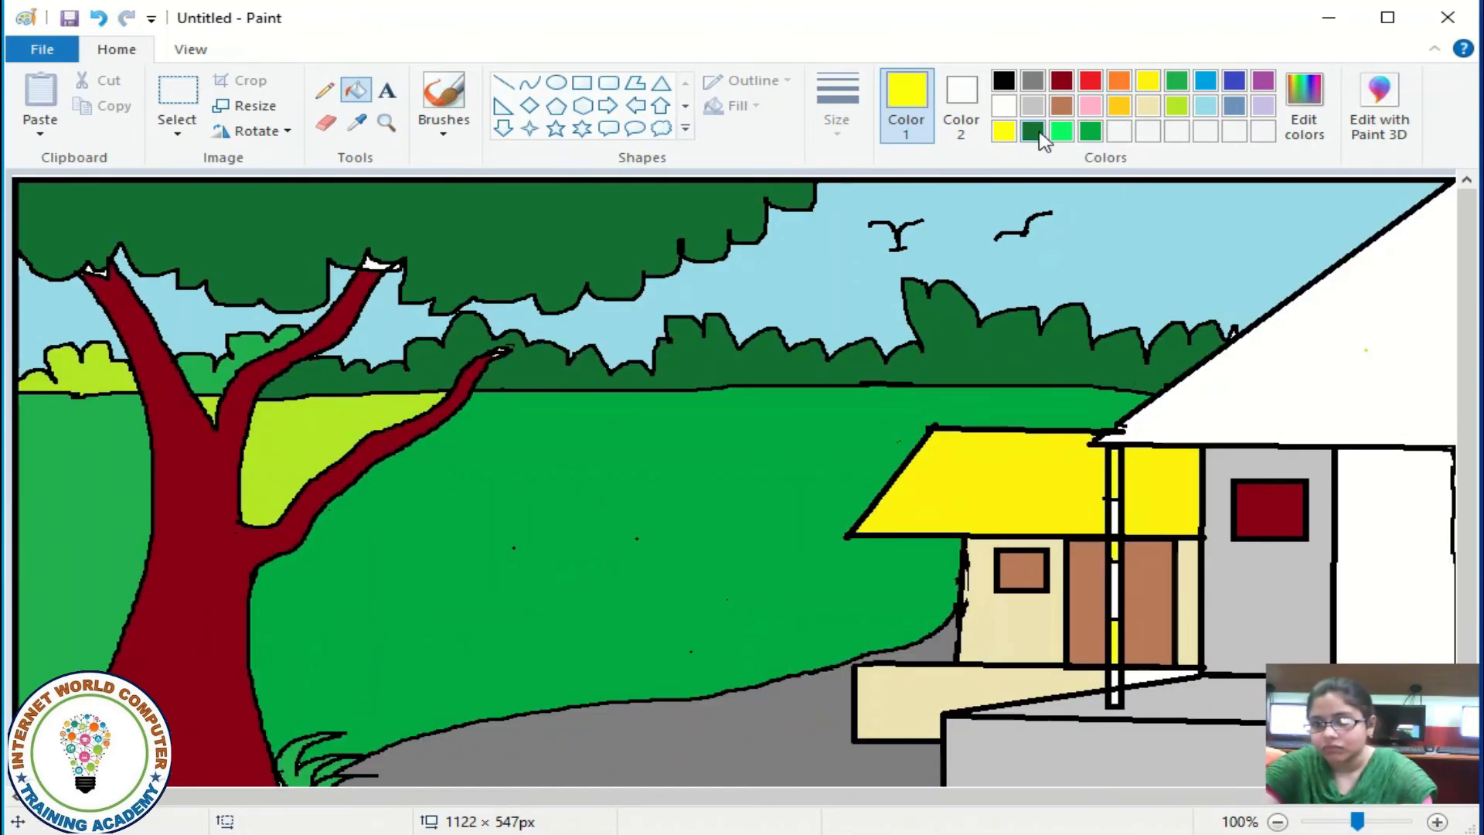
pyautogui.click(1061, 106)
pyautogui.click(1117, 516)
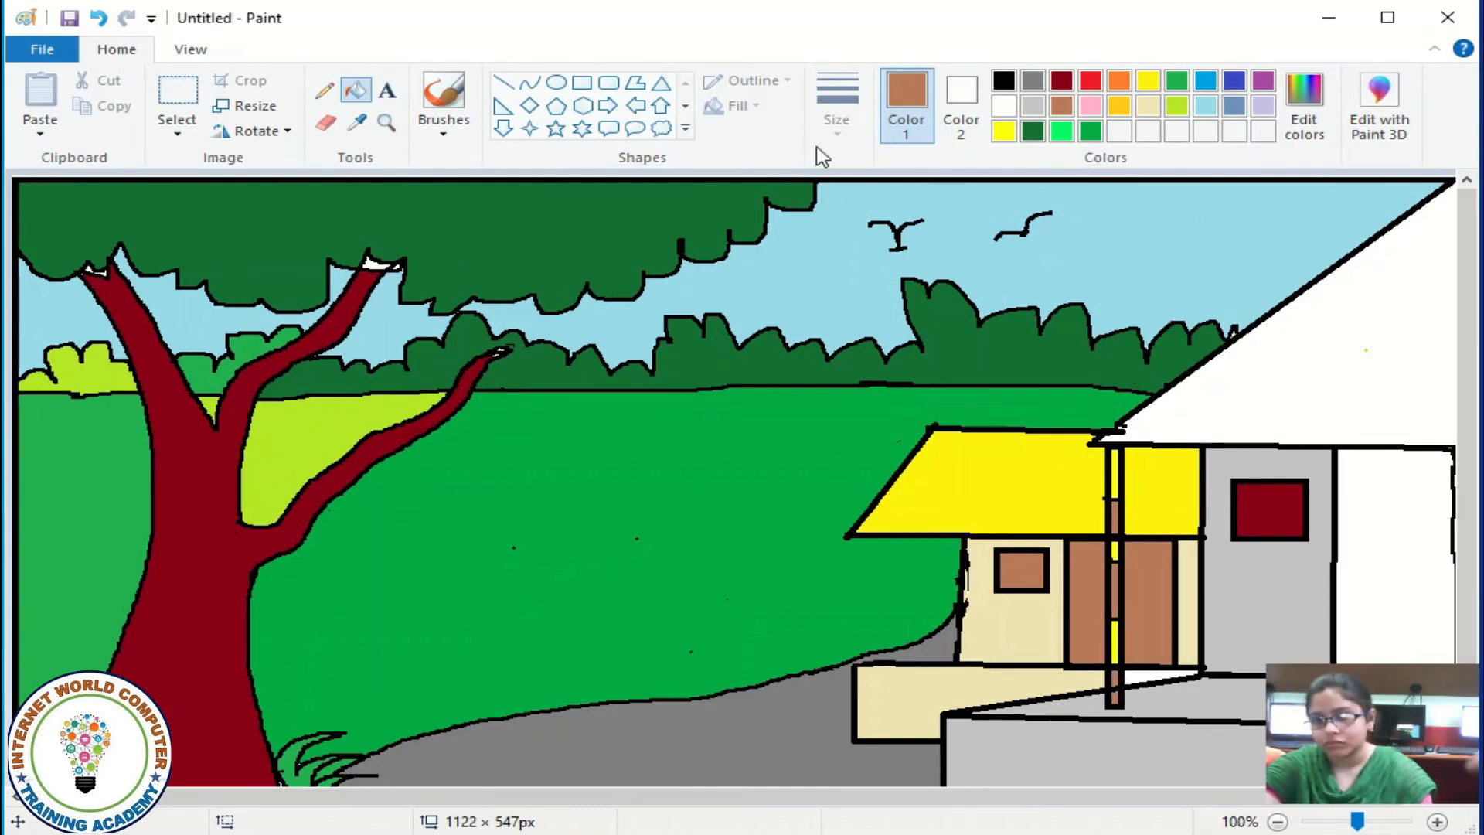
# Fill the white gap at the tip of the upper right branch with light blue.
pyautogui.click(1205, 106)
pyautogui.click(371, 268)
pyautogui.click(98, 18)
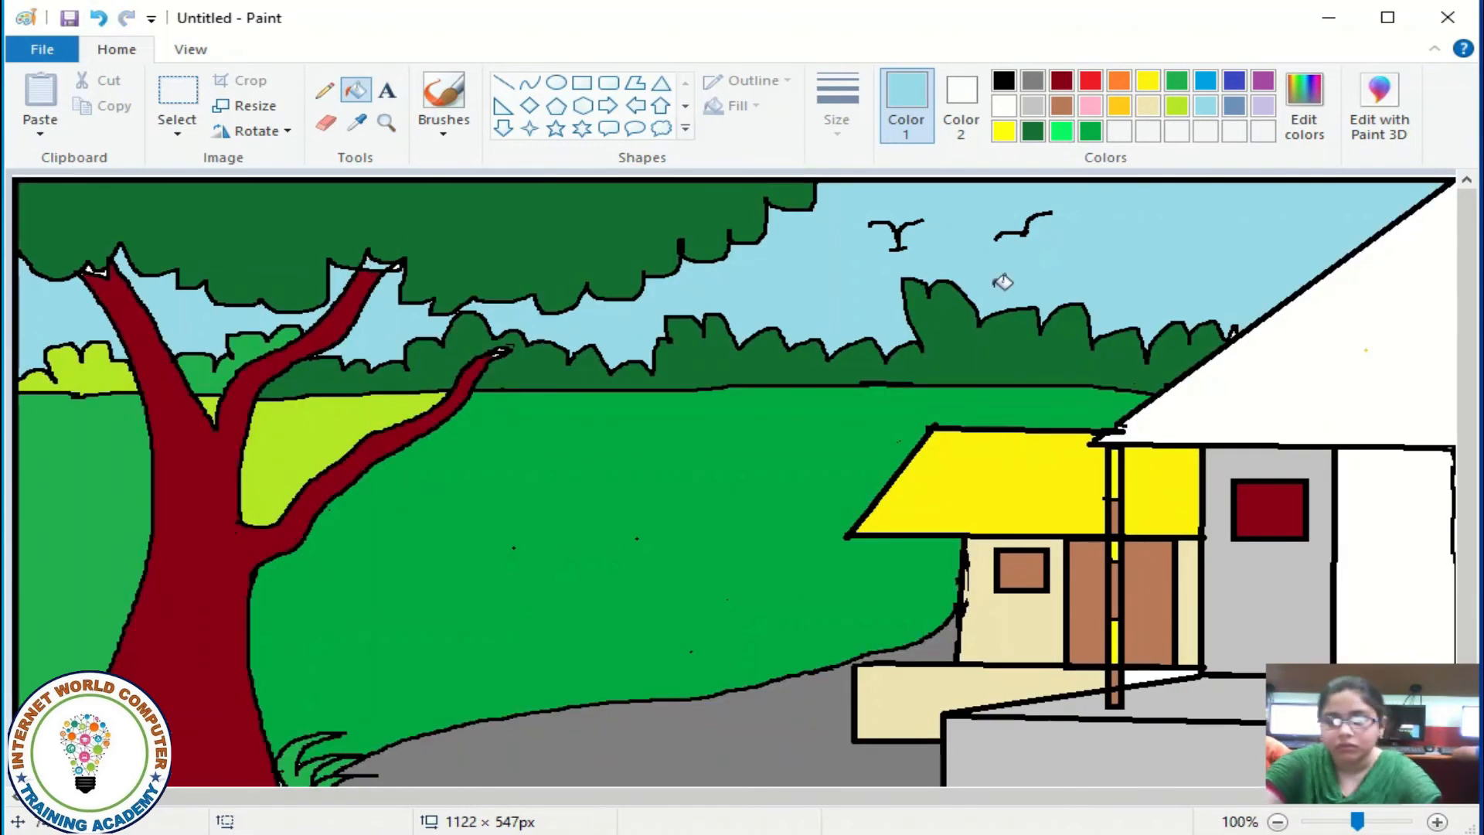
# Fill the large hut's roof and the wall to the right of its gray wall with gold.
pyautogui.click(1148, 105)
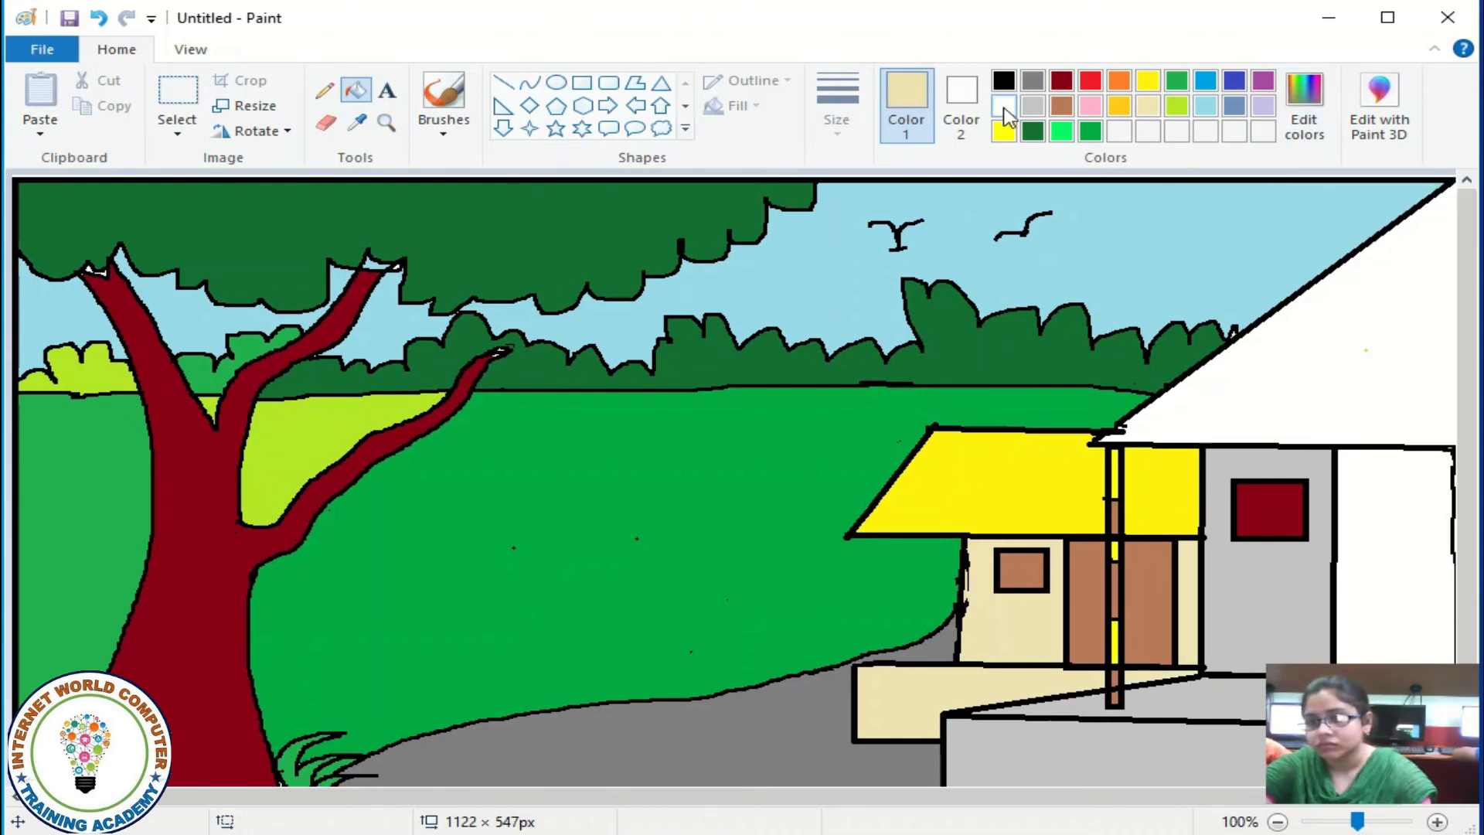
pyautogui.click(1003, 79)
pyautogui.click(325, 91)
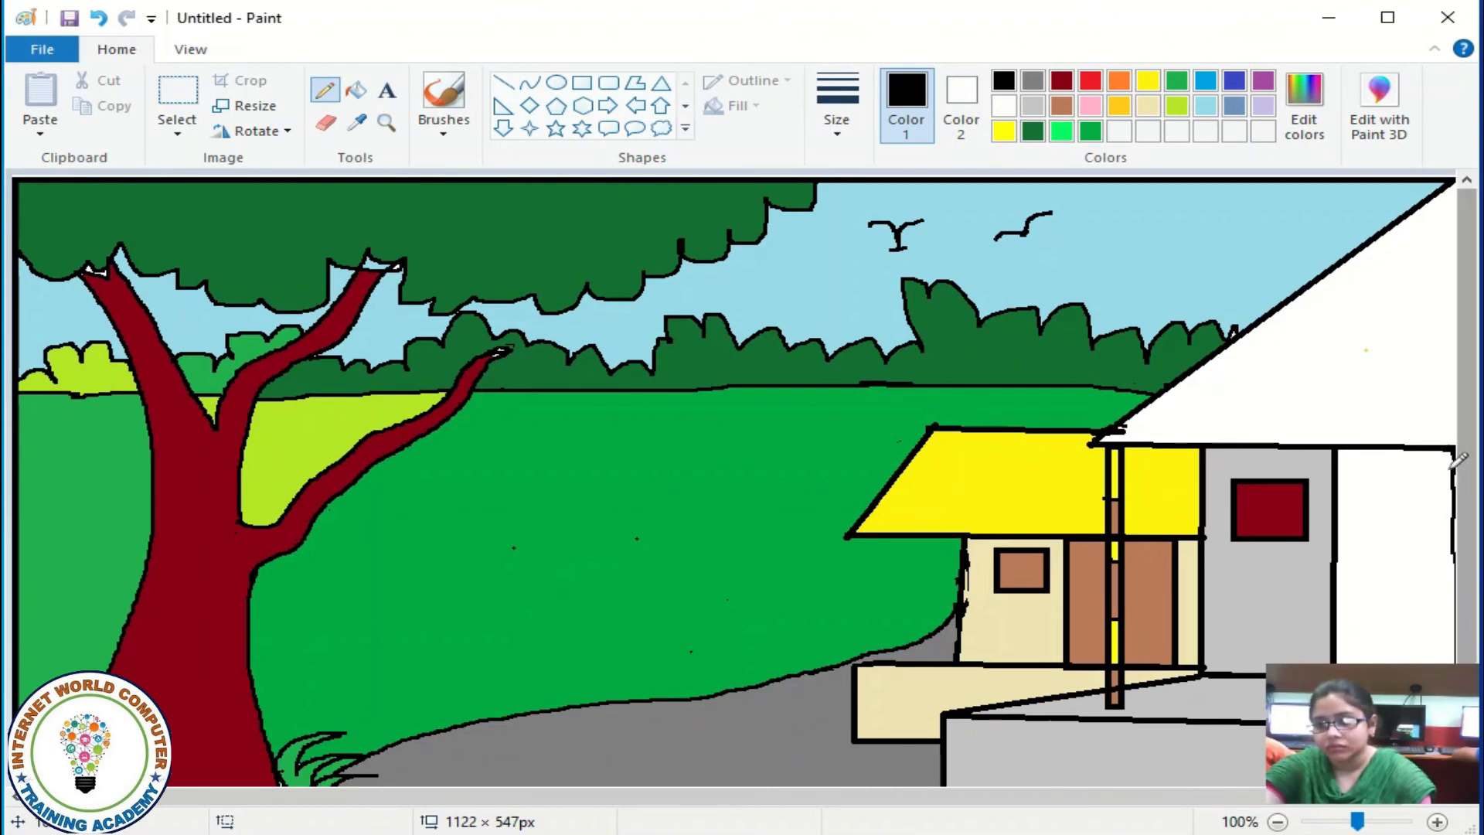
pyautogui.click(1119, 106)
pyautogui.click(355, 90)
pyautogui.click(1283, 365)
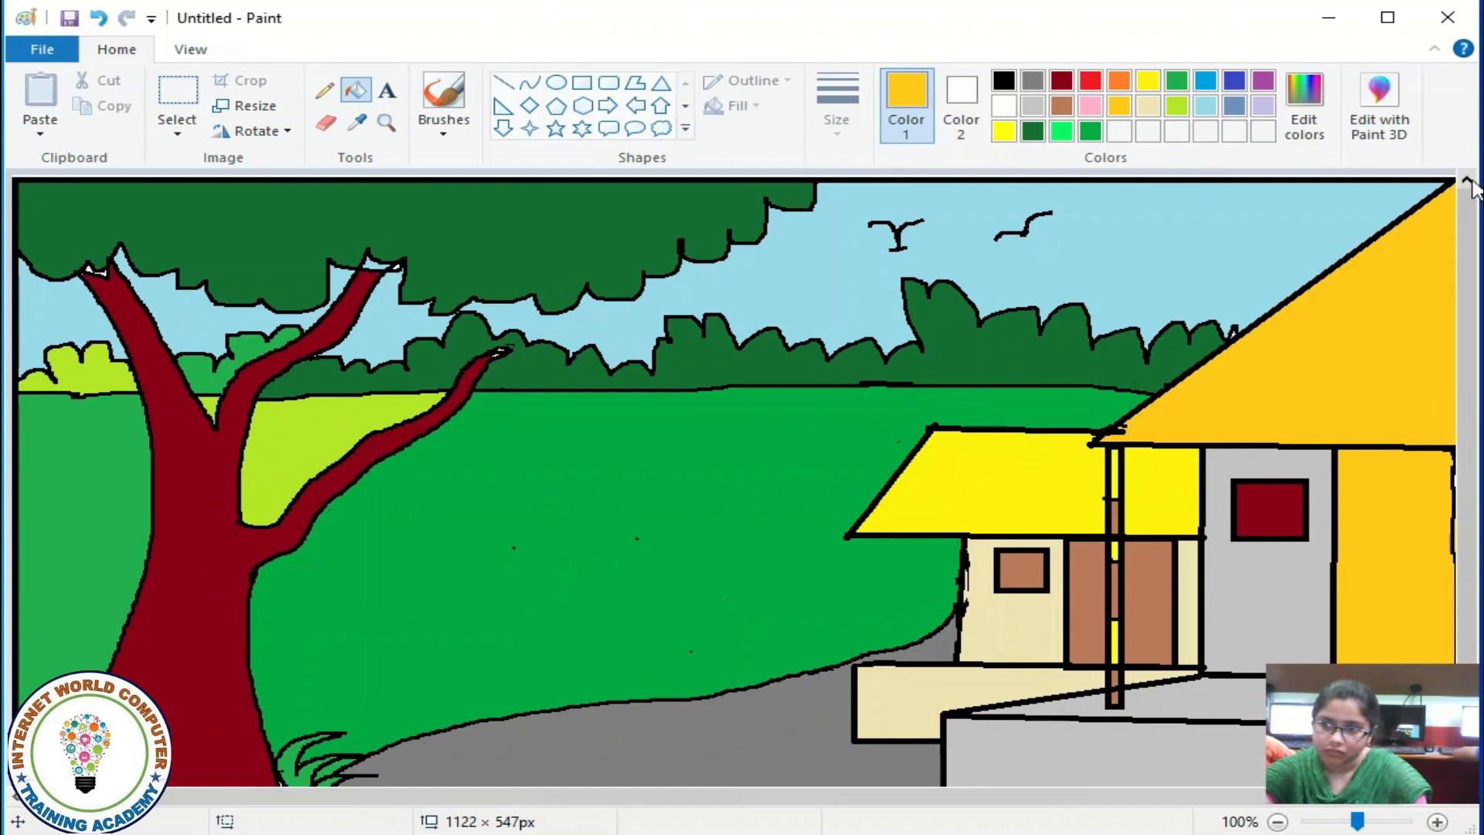
pyautogui.click(1033, 108)
pyautogui.click(1383, 363)
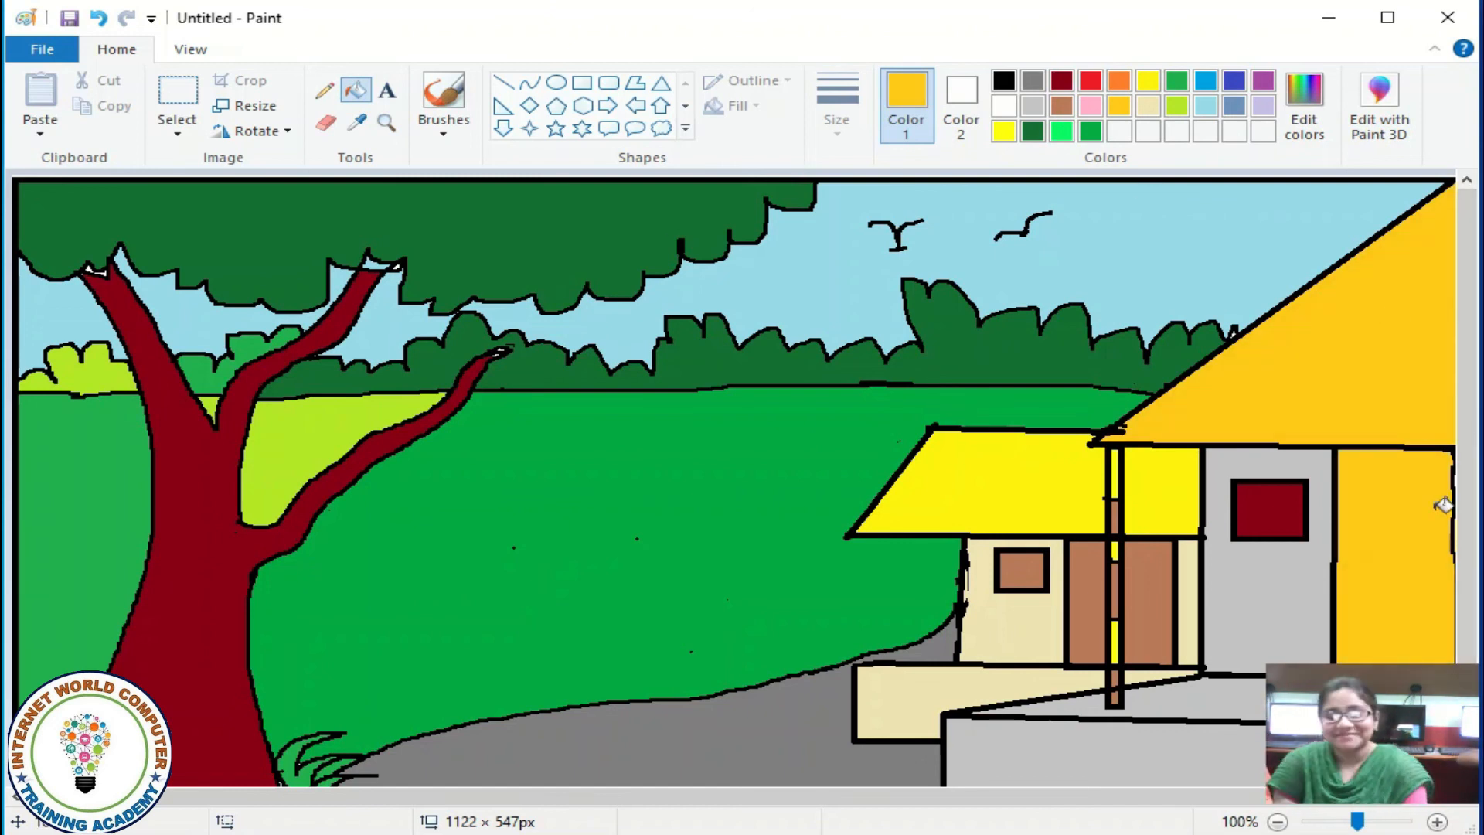
# Draw a round sun about 58 × 59 px with an orange outline in the sky right of the birds, and fill it.
pyautogui.click(556, 82)
pyautogui.moveTo(1123, 216)
pyautogui.mouseDown()
pyautogui.moveTo(1158, 235)
pyautogui.moveTo(1140, 228)
pyautogui.moveTo(1160, 203)
pyautogui.moveTo(1185, 263)
pyautogui.mouseUp()
pyautogui.click(1005, 83)
pyautogui.moveTo(1156, 235); pyautogui.dragTo(1203, 272)
pyautogui.click(1118, 81)
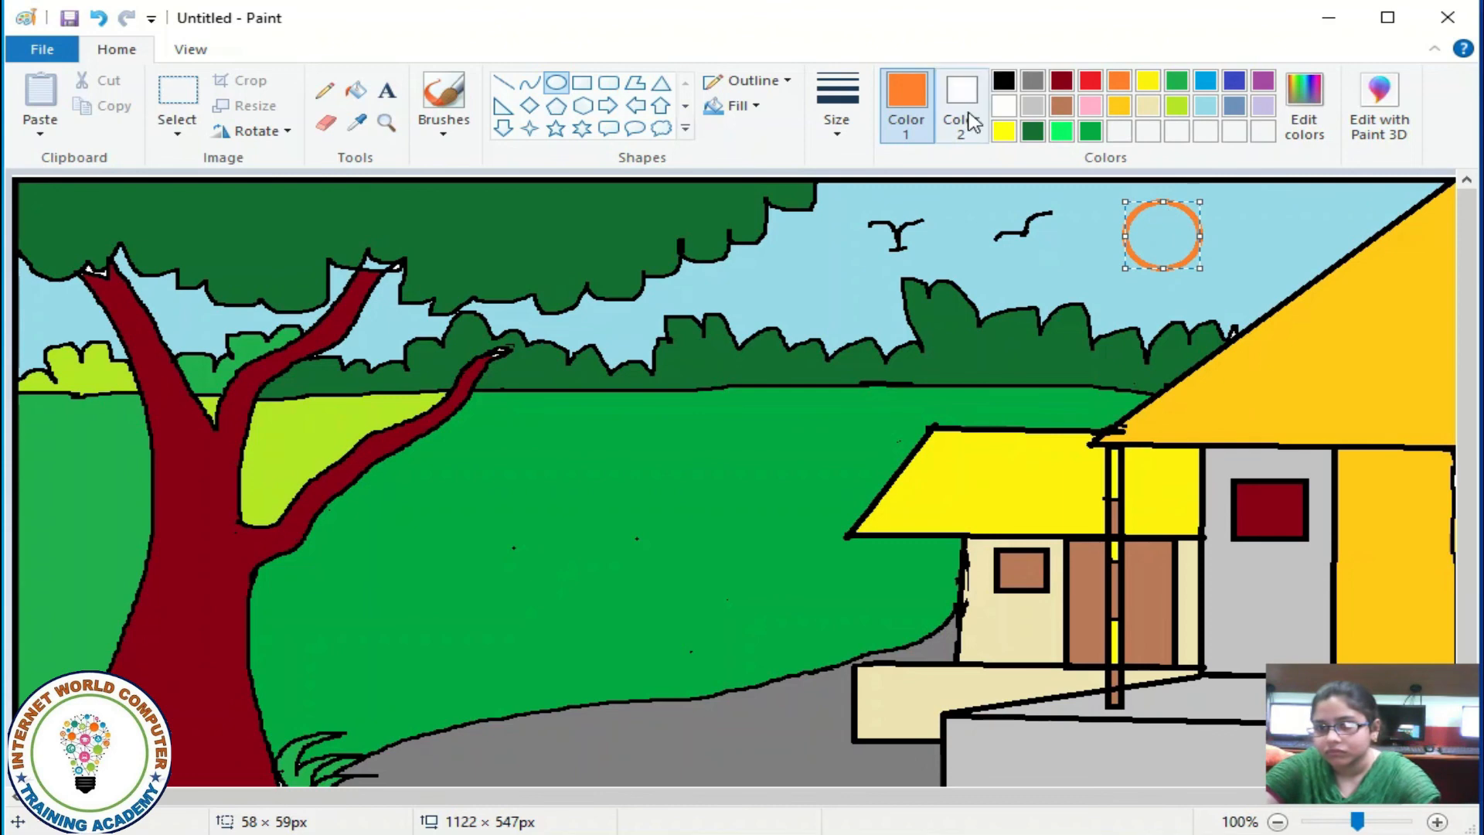
pyautogui.click(356, 90)
pyautogui.click(1155, 226)
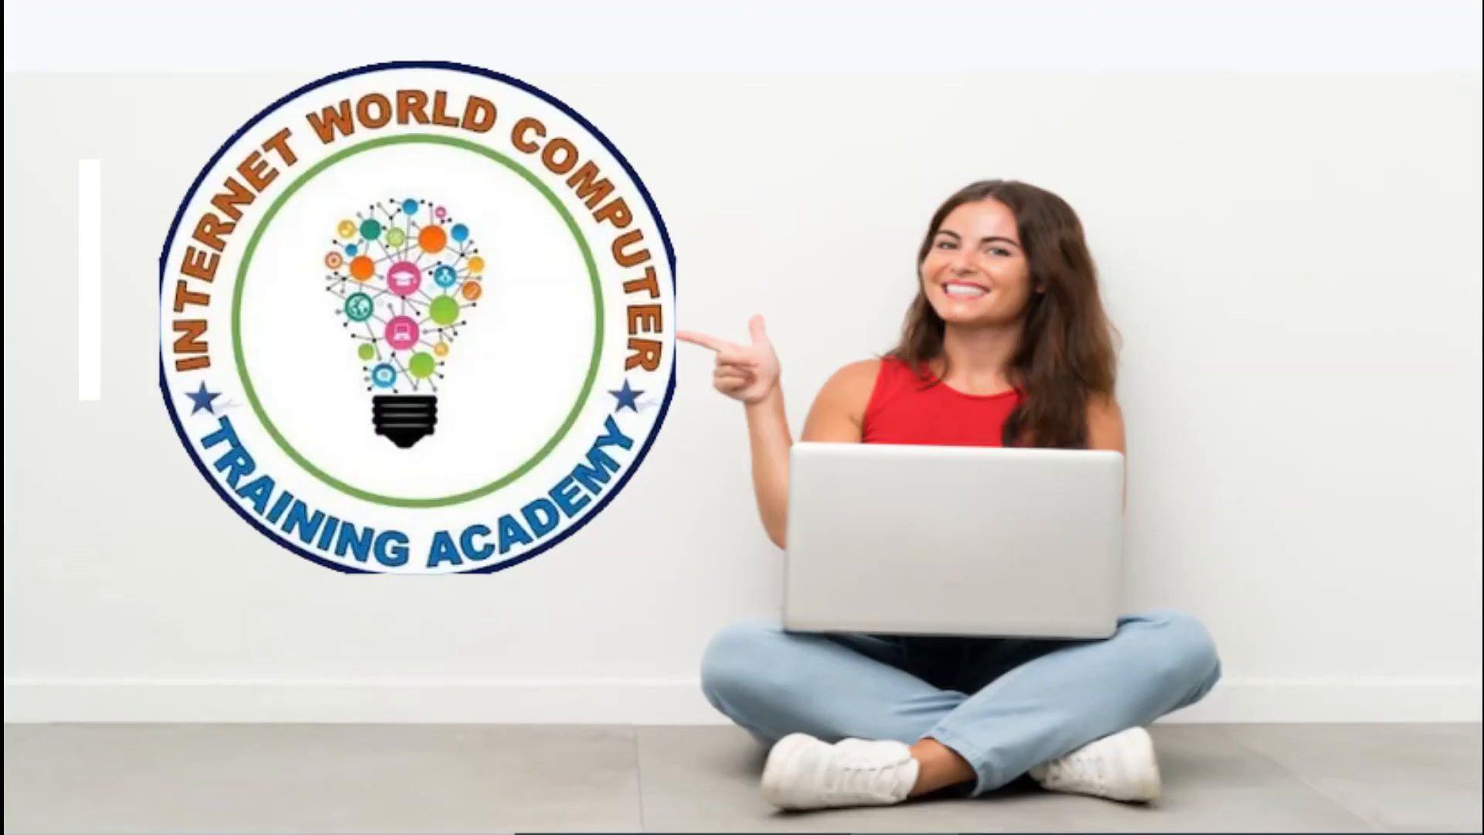